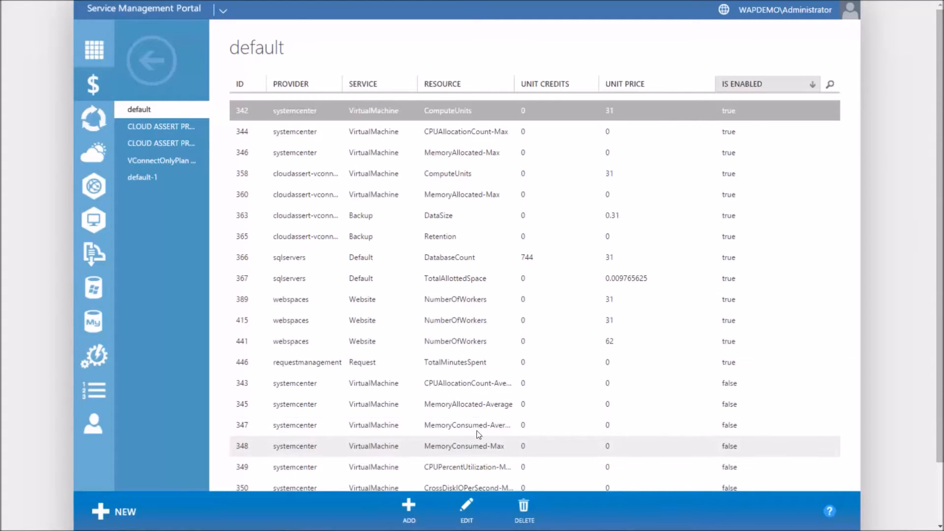
Open the sqlservers DatabaseCount metered resource of the default pricing profile for editing
left_click(403, 256)
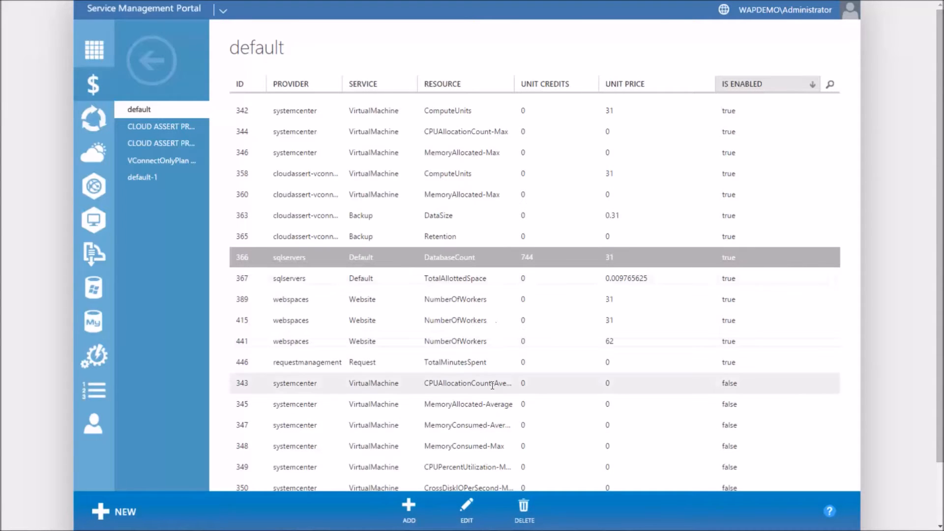
left_click(468, 520)
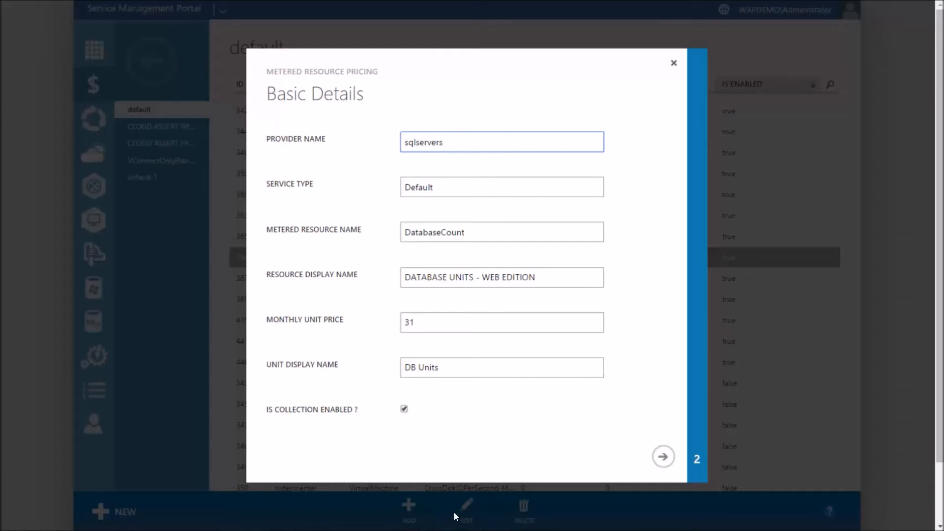
left_click(467, 462)
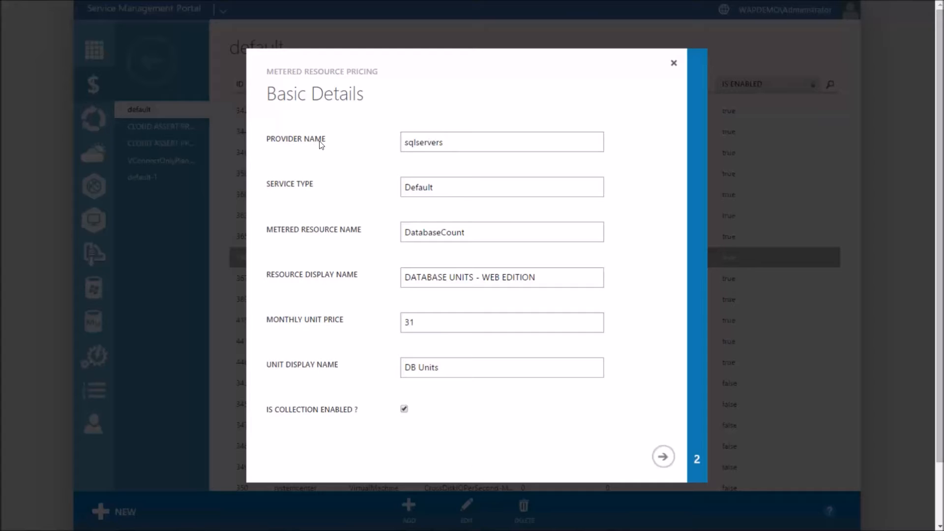
Examine the DatabaseCount resource's basic details, including provider, service type, resource names, monthly unit price, unit name and collection setting
left_click_drag(438, 137, 397, 145)
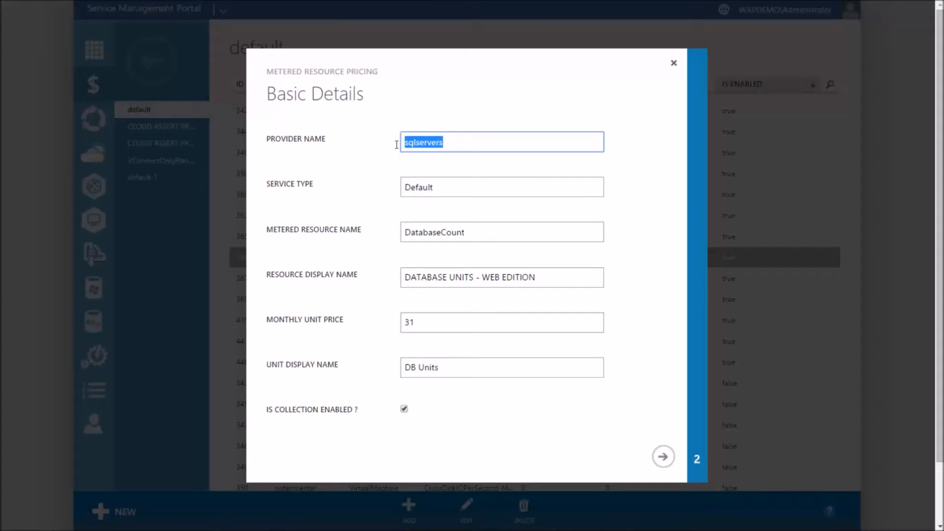
key("Tab")
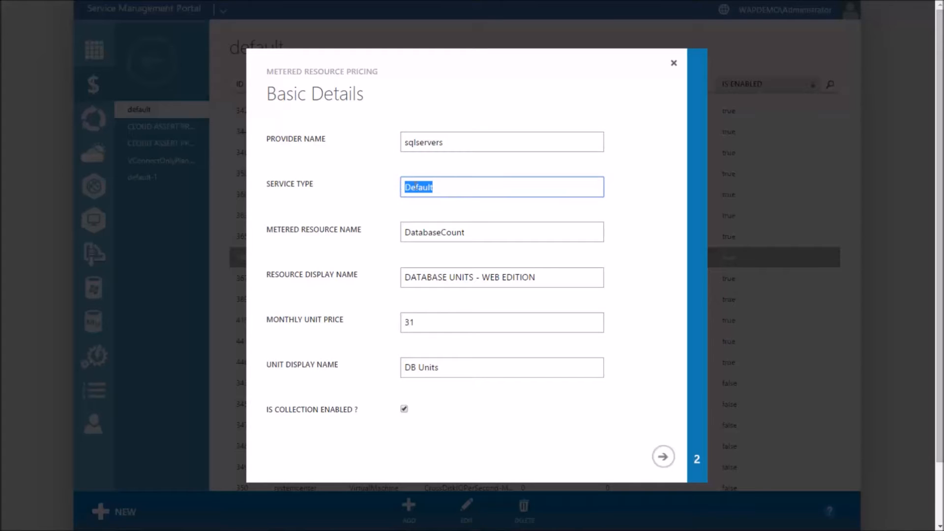
left_click_drag(545, 277, 388, 281)
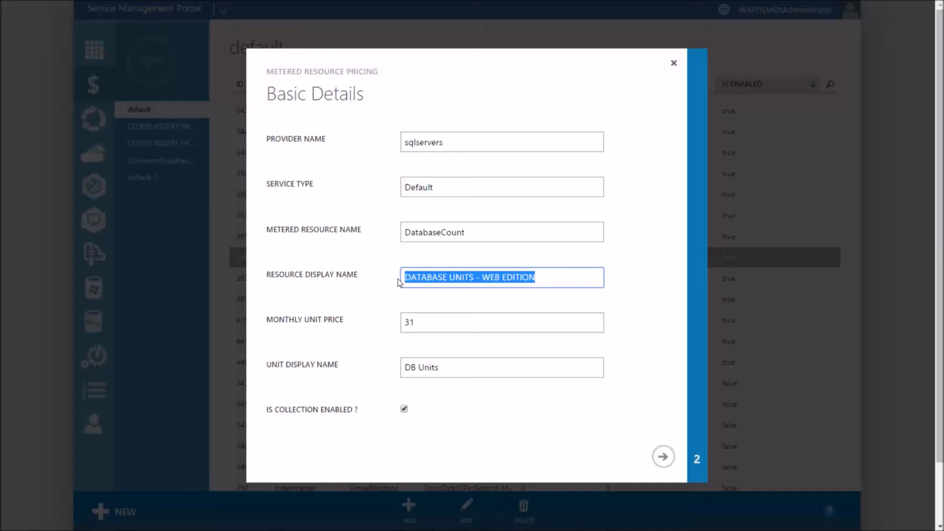
left_click(446, 234)
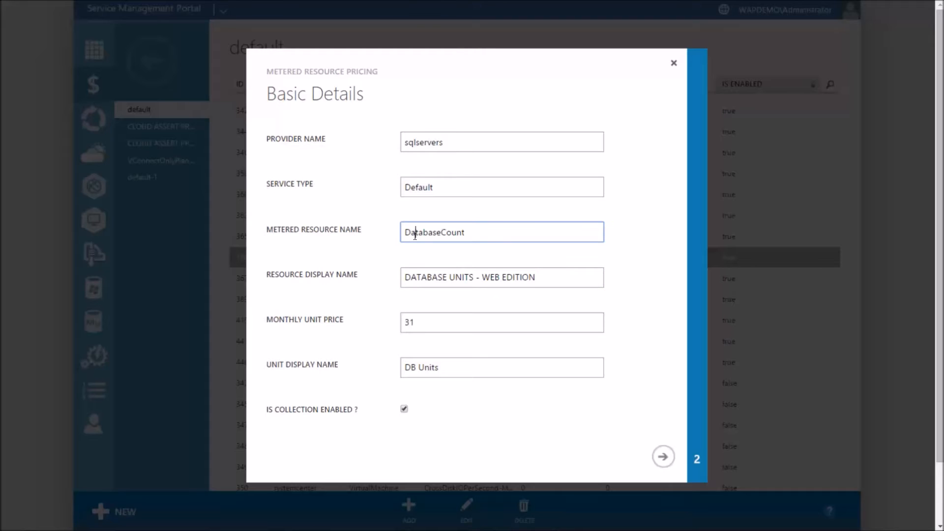
left_click_drag(474, 234, 405, 233)
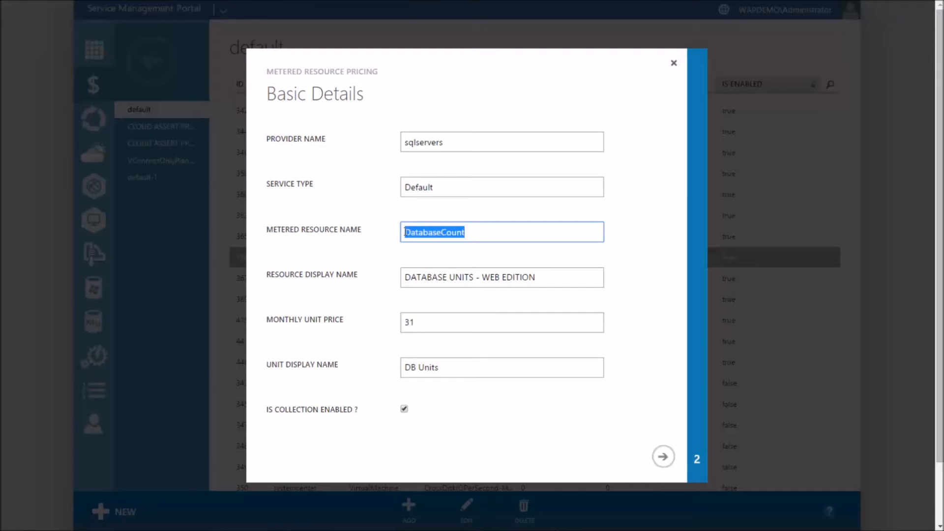
left_click(538, 277)
left_click_drag(532, 276, 477, 276)
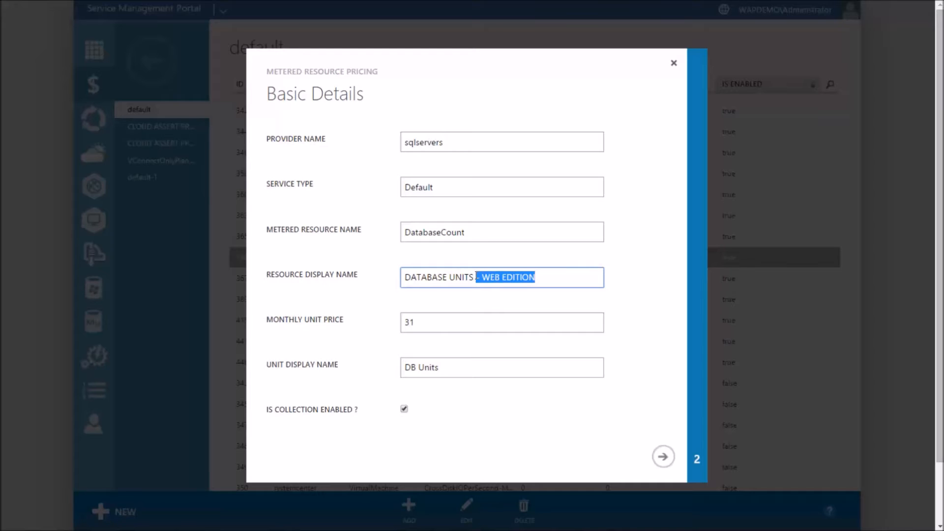
left_click(430, 322)
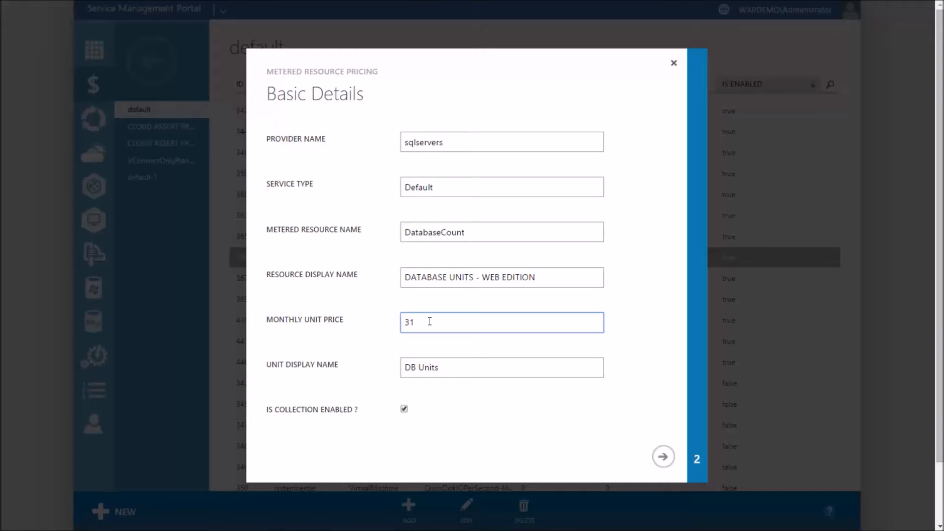
left_click_drag(445, 367, 397, 369)
left_click(370, 384)
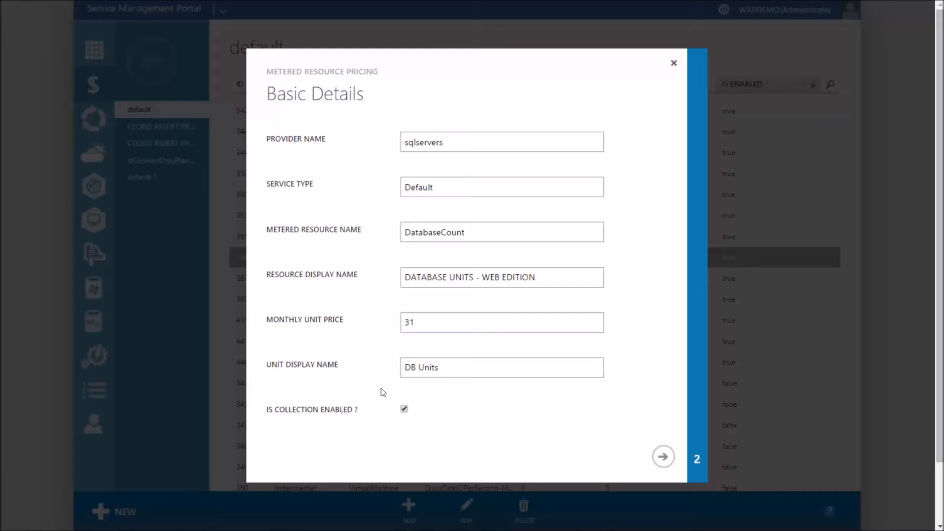
left_click(403, 411)
Set the DatabaseCount resource's monthly credits to 1 in its advanced details and save the metered pricing
left_click(663, 456)
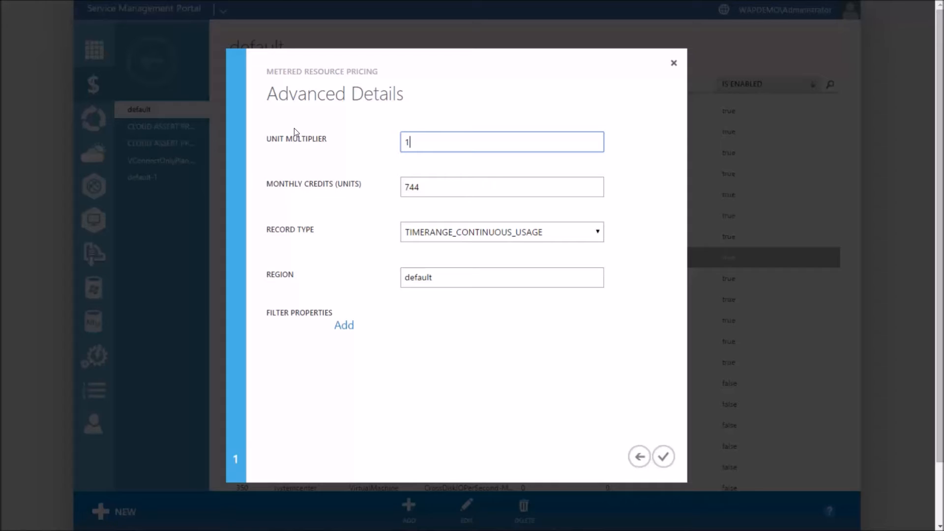
left_click(485, 182)
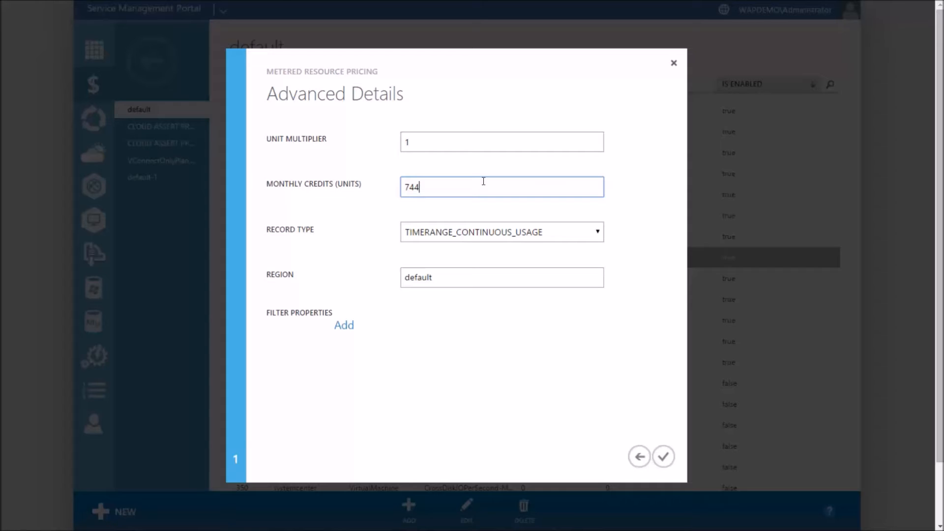
left_click_drag(463, 184, 394, 187)
left_click(665, 458)
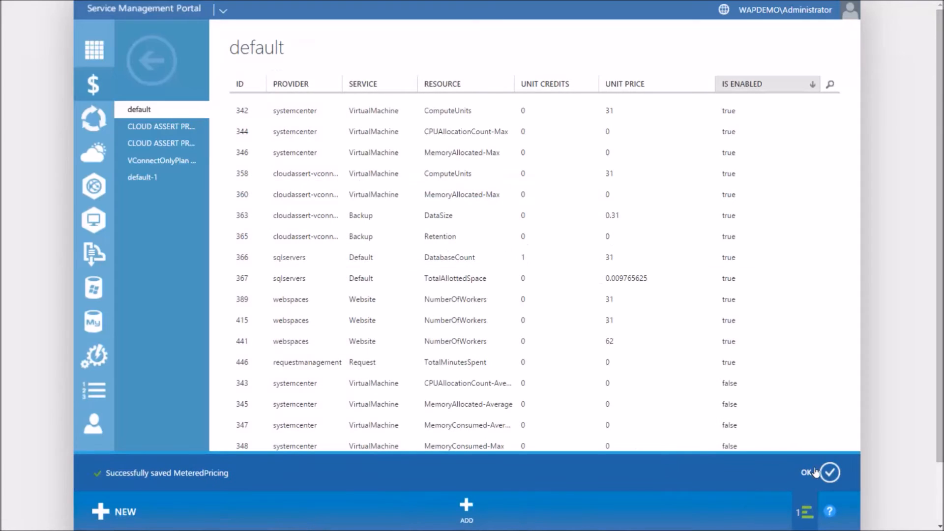
left_click(819, 473)
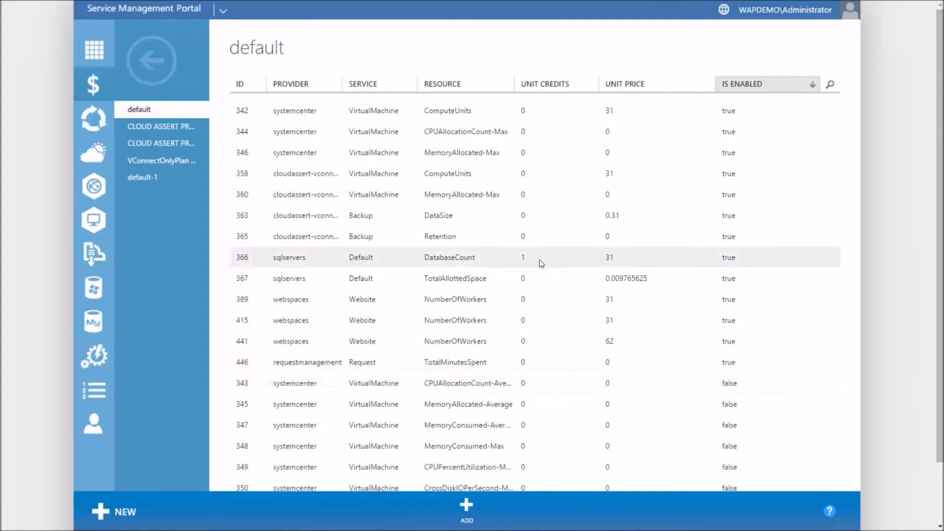
Return to the list of pricing profiles and clone the default profile
left_click(542, 181)
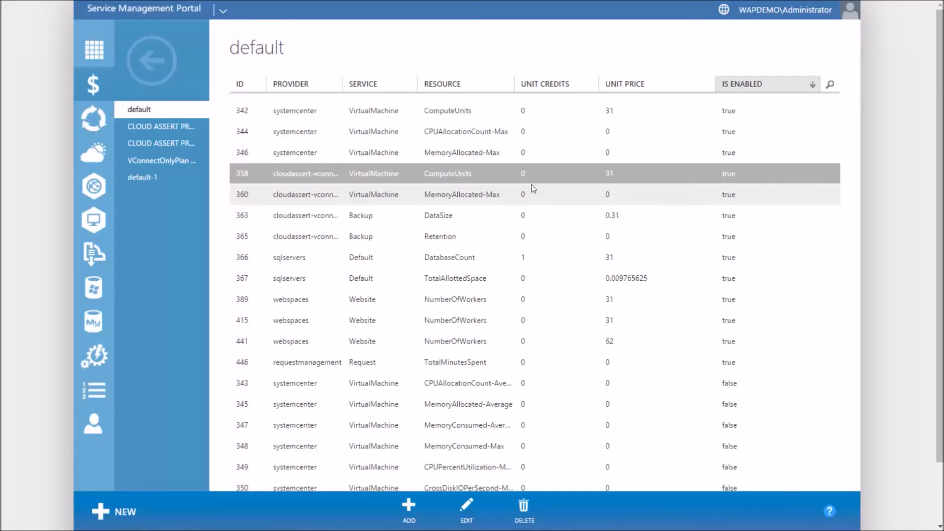
left_click(151, 60)
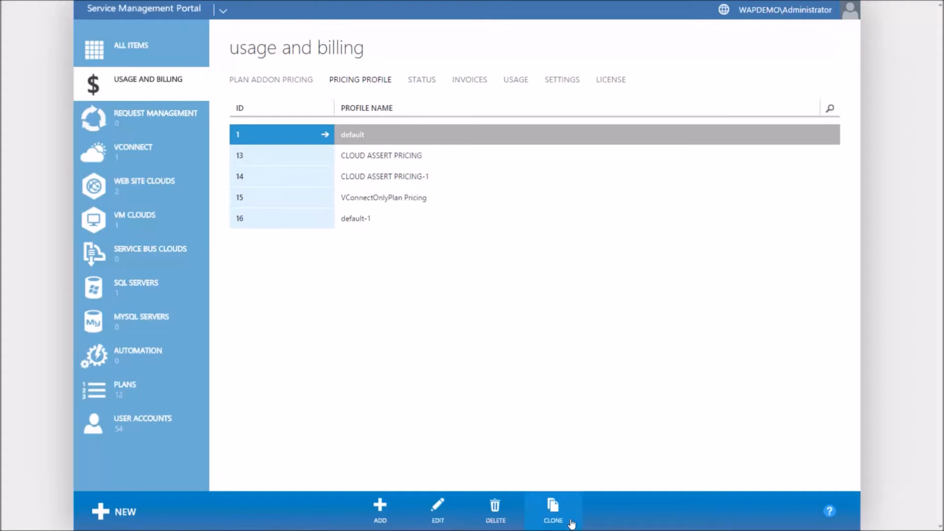
left_click(557, 524)
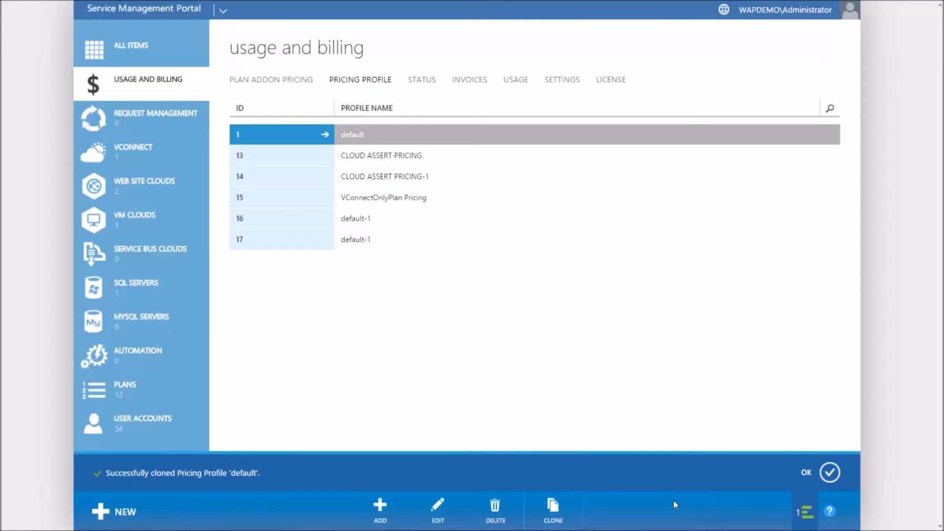
left_click(805, 473)
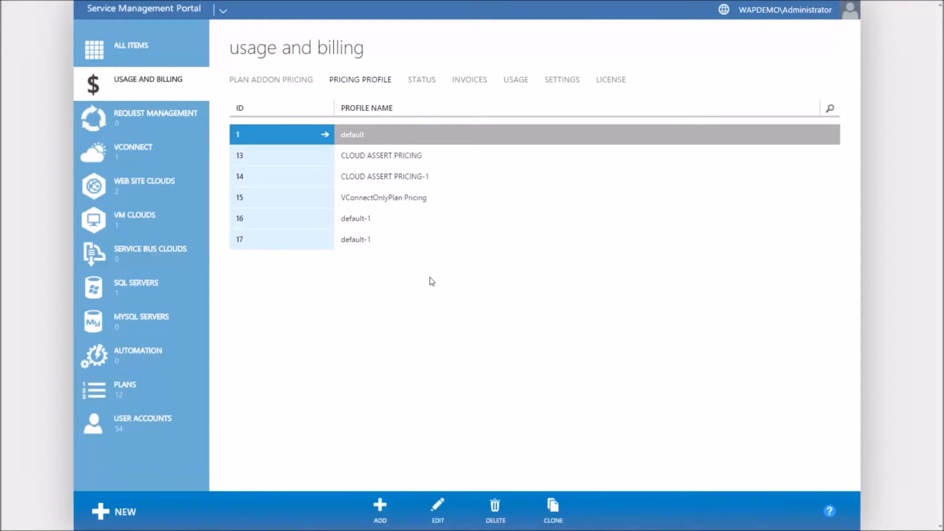
Rename the newly cloned pricing profile with ID 17 as Platinum Profile
left_click(377, 244)
left_click(442, 501)
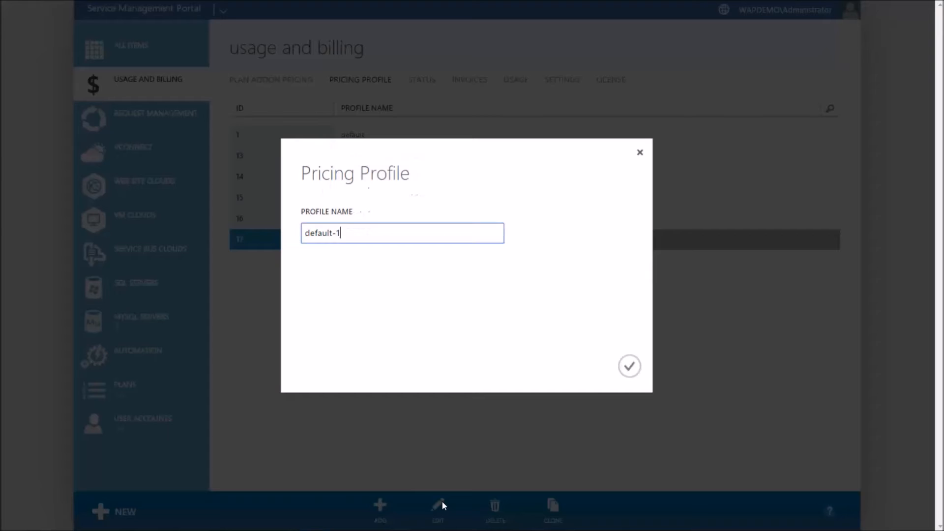
key("ctrl+a")
type("Platinum Profile")
left_click(630, 373)
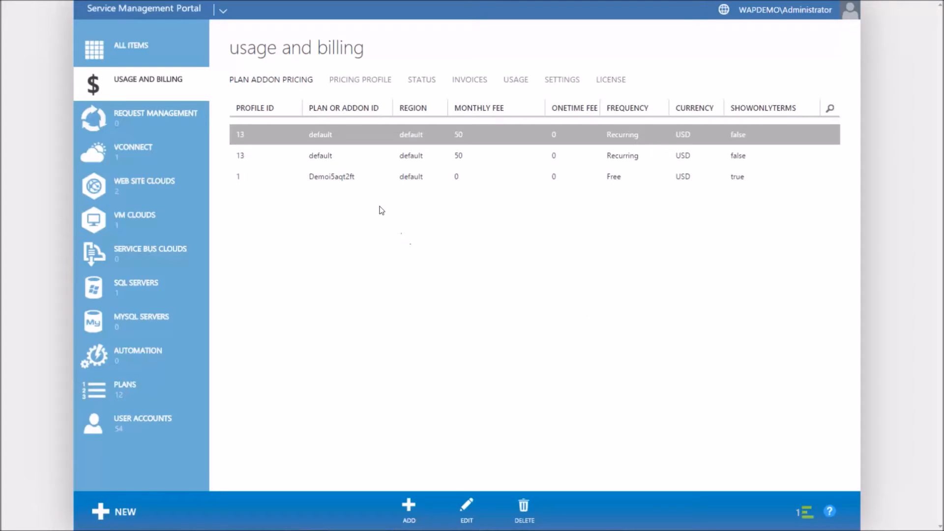
Edit the plan pricing of Demoi5aqt2ft and assign Platinum Profile as its pricing profile
left_click(382, 184)
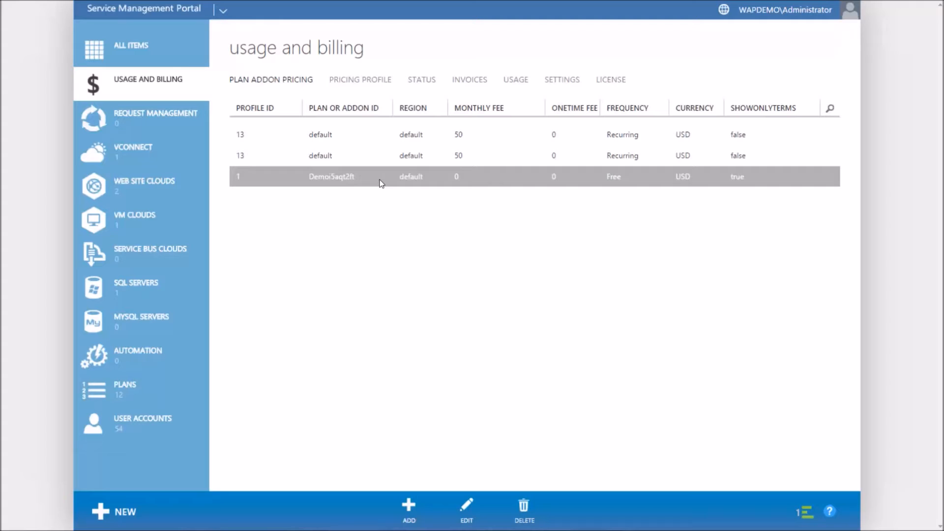
left_click(466, 507)
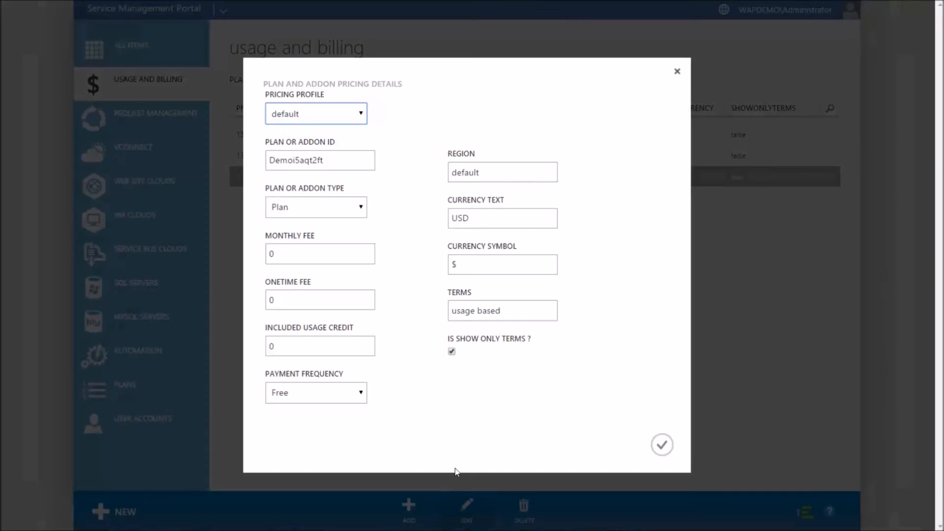
left_click_drag(343, 160, 268, 162)
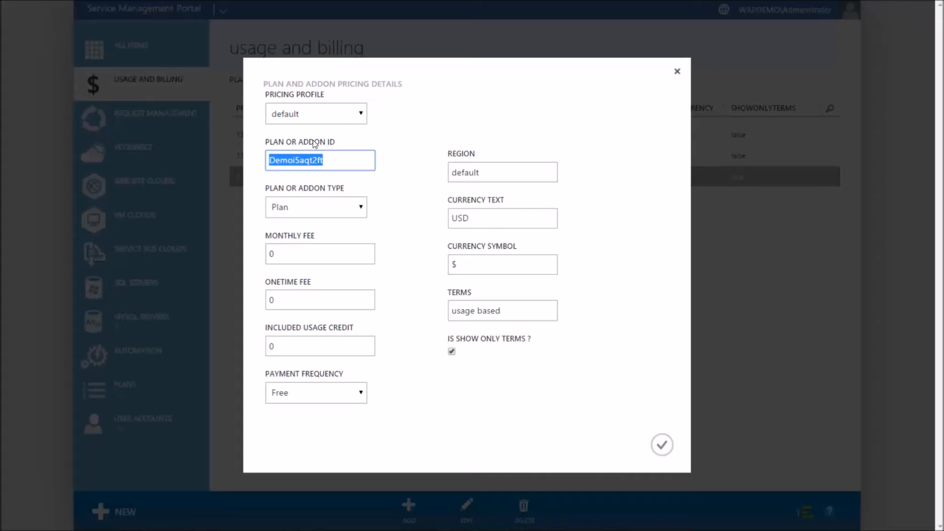
left_click(349, 116)
left_click(361, 201)
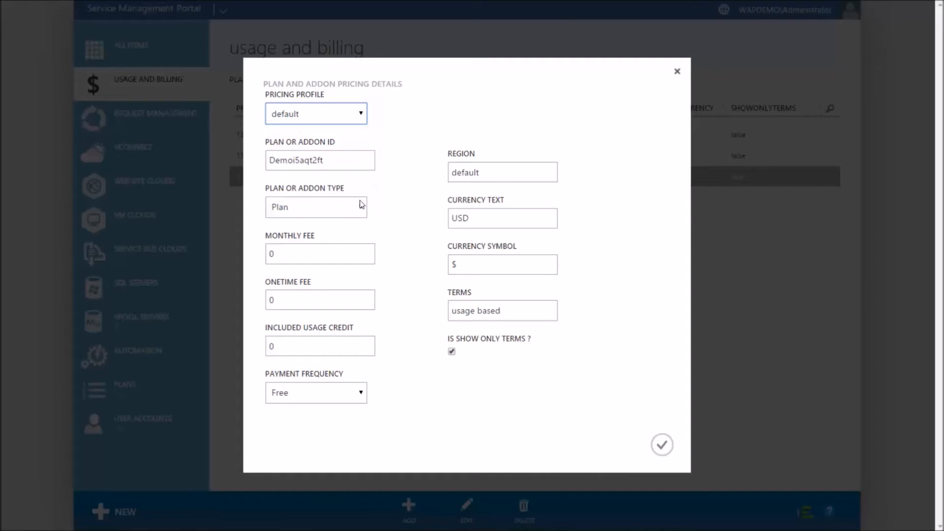
left_click(342, 158)
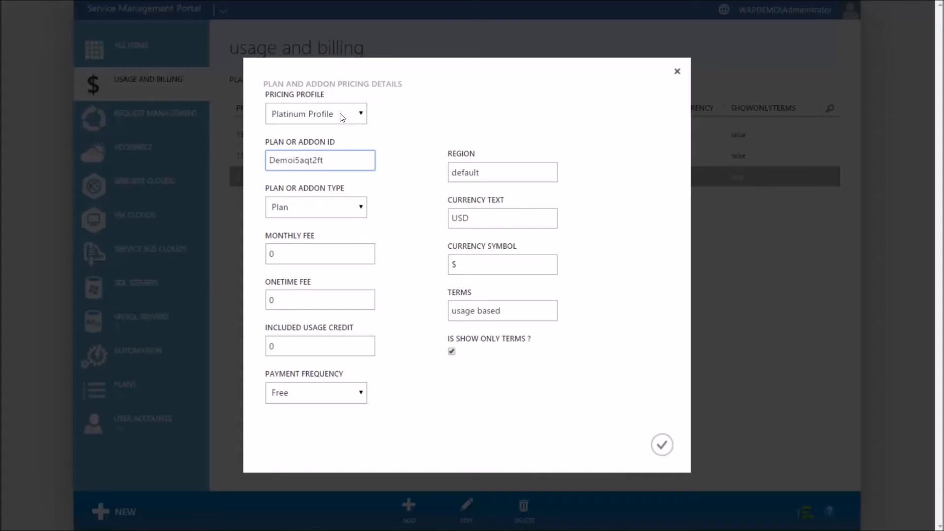
Set the included usage credit of the Demoi5aqt2ft plan to 150
left_click(300, 344)
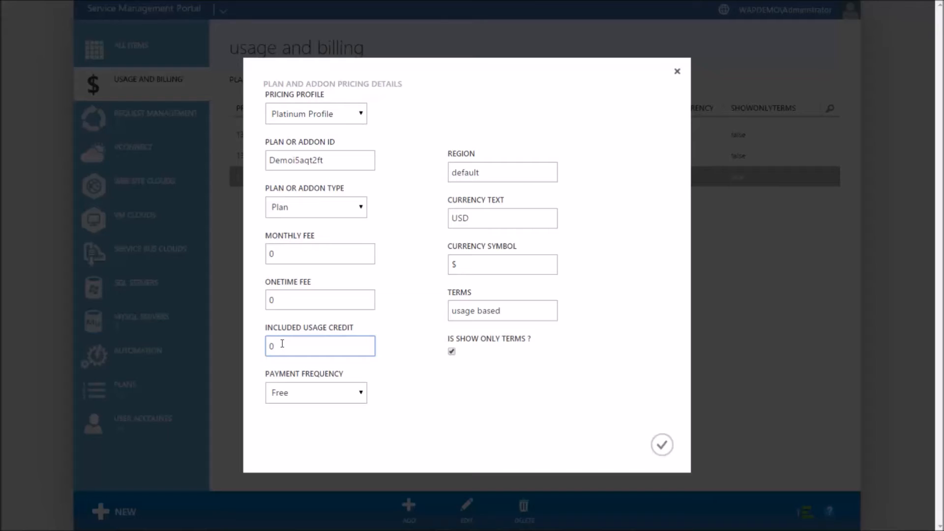
key("BackSpace")
type("150")
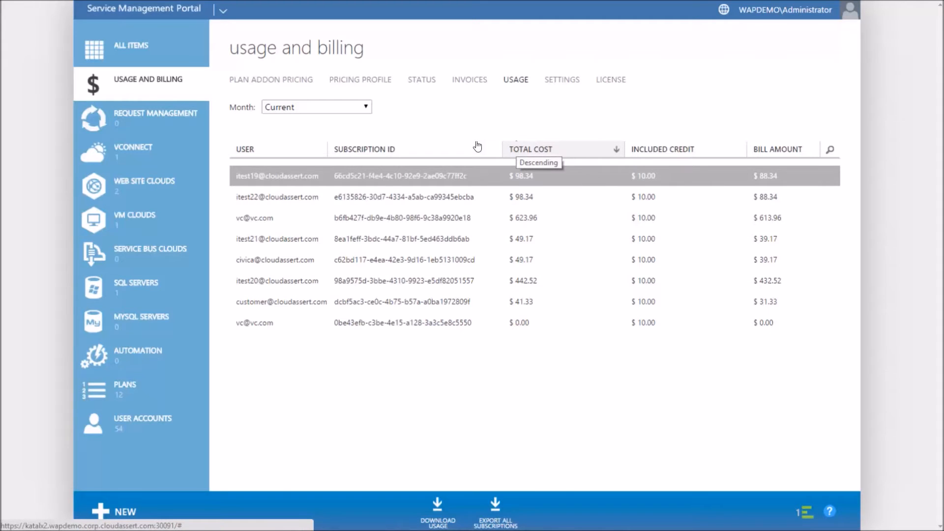
Sort the current subscription usage by total cost in ascending order and inspect the last two subscriptions
left_click(581, 155)
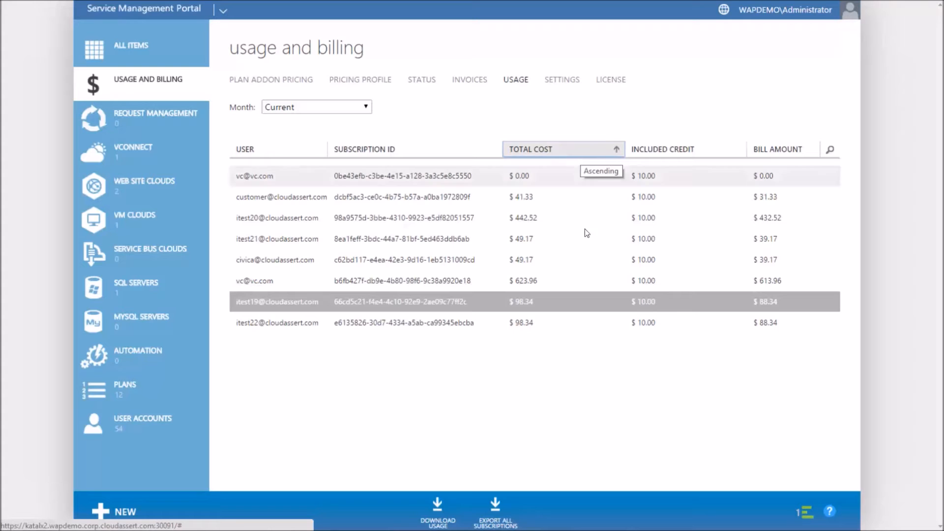
left_click(412, 324)
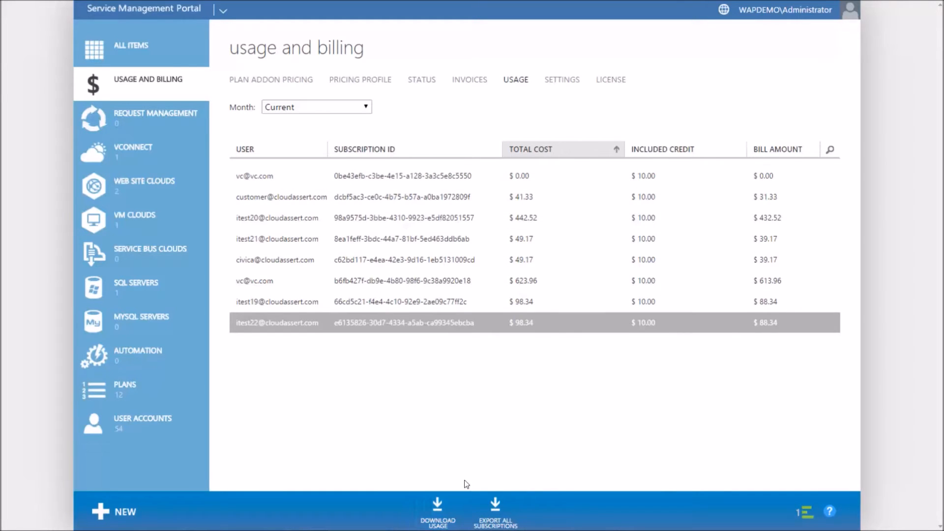
left_click(557, 302)
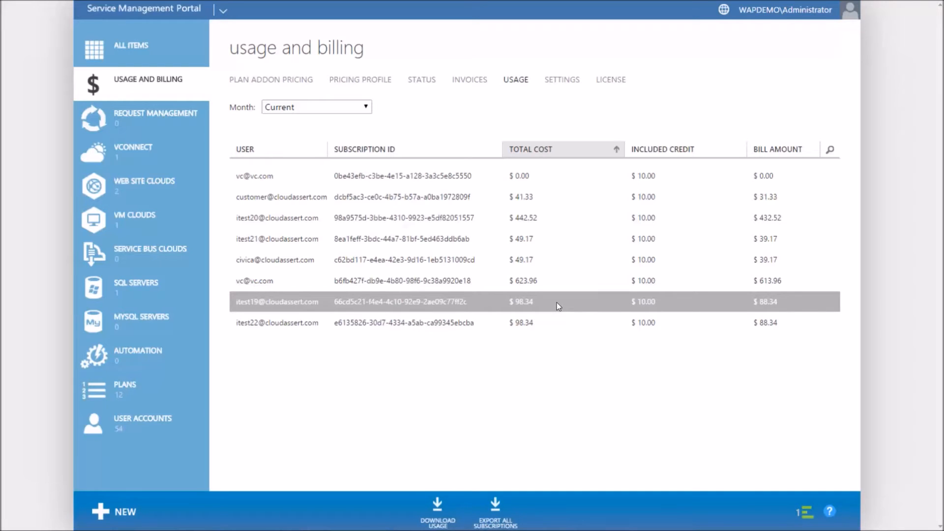
View the subscription usage for 1/1/2015 - 1/31/2015 and switch the month back to Current
left_click(310, 107)
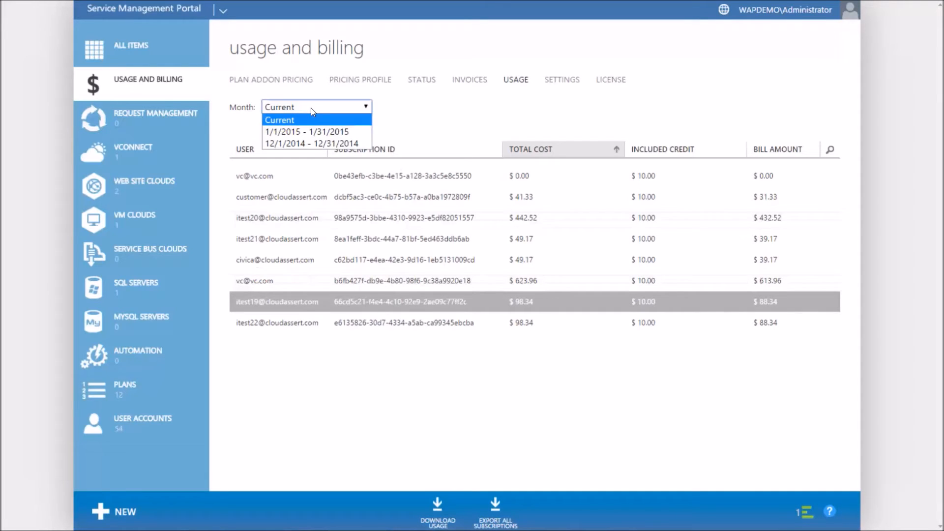
left_click(321, 131)
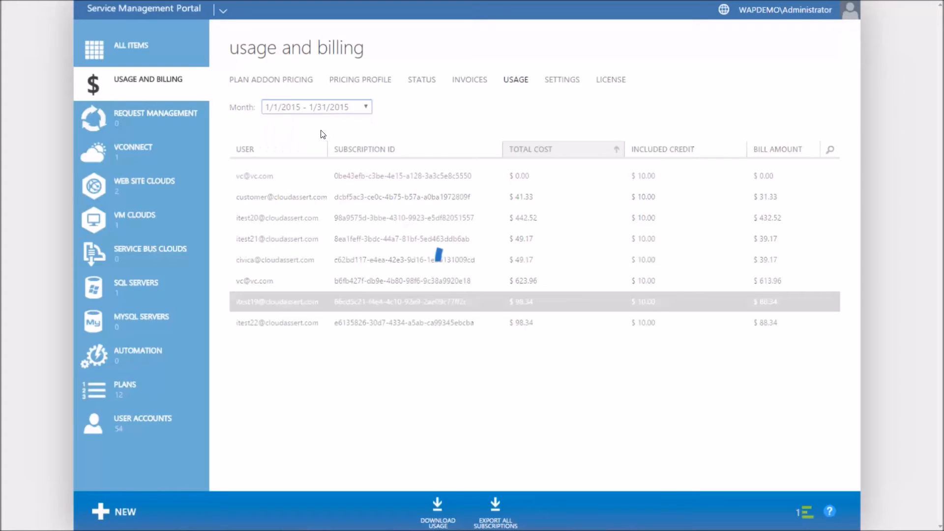
left_click(319, 110)
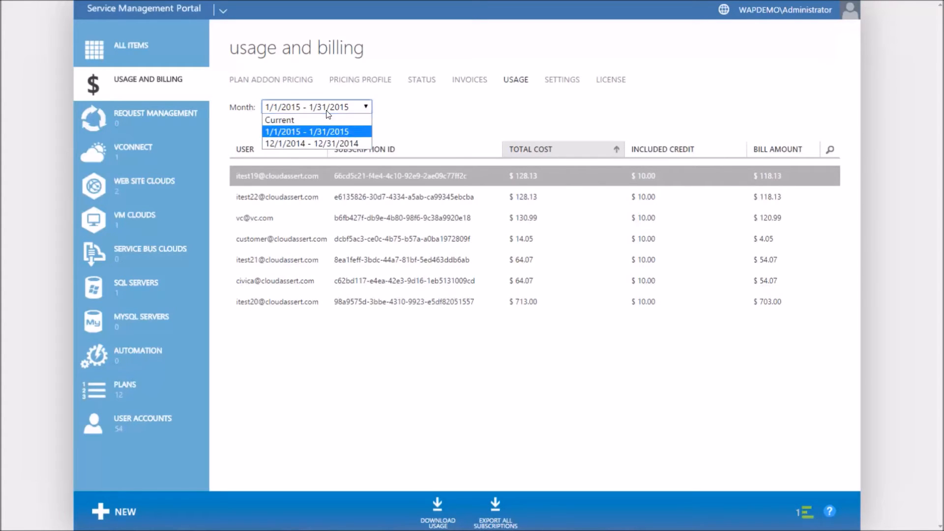
left_click(318, 120)
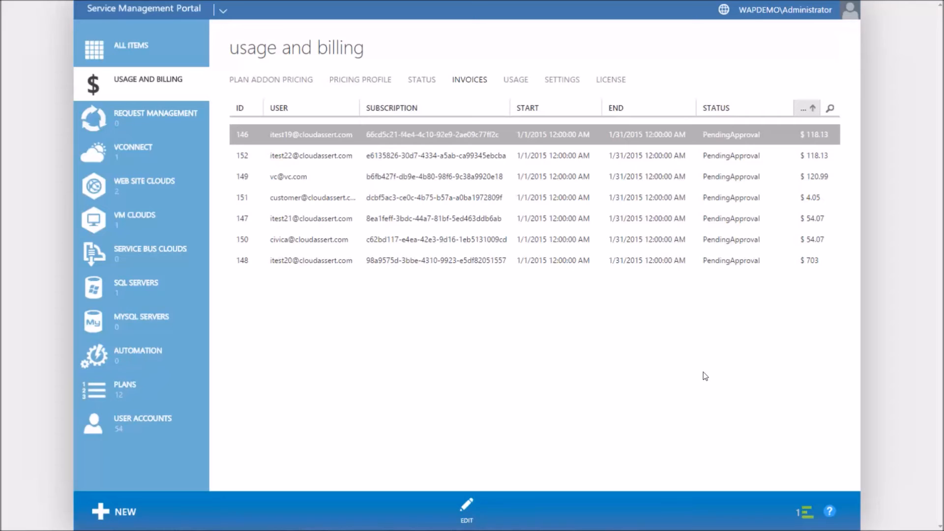
Set the status of the first listed January 2015 invoice to ApprovedToProcess and save the invoice details
left_click(649, 155)
left_click(664, 135)
left_click(467, 508)
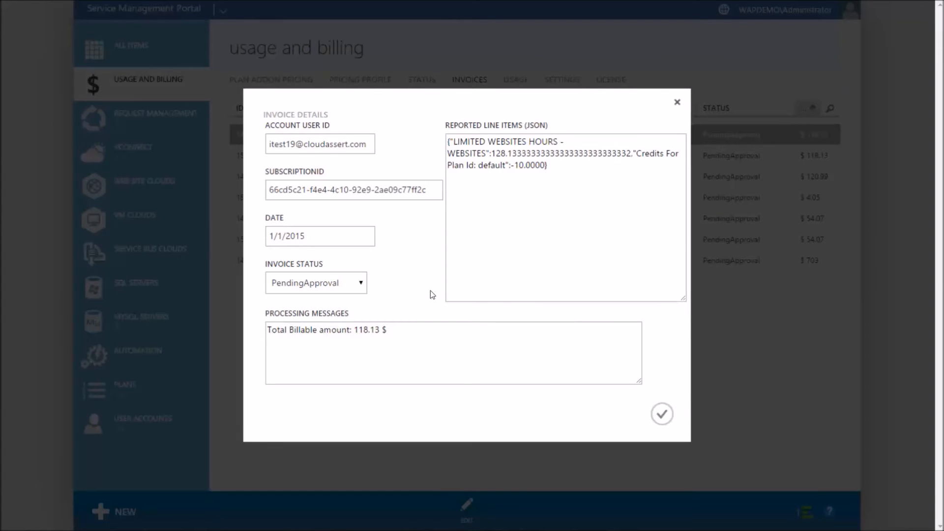
left_click(367, 287)
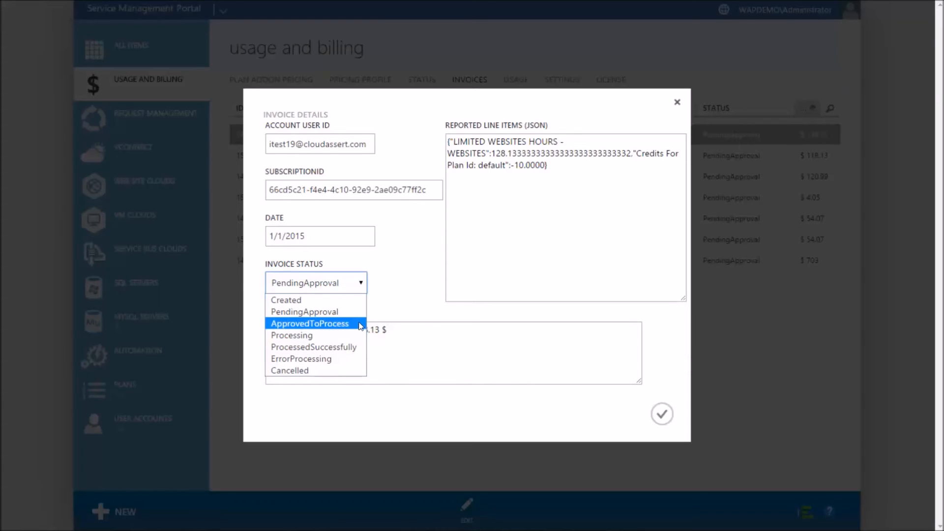
left_click(359, 324)
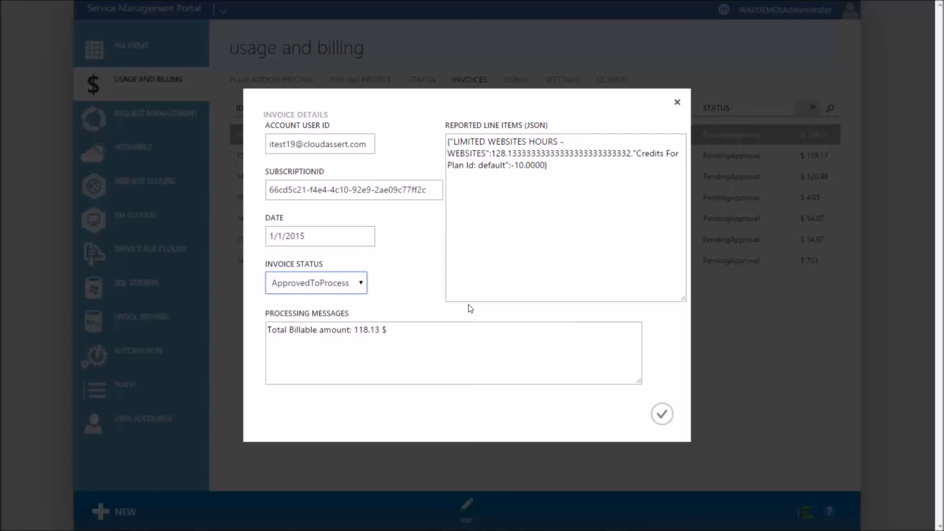
left_click(541, 171)
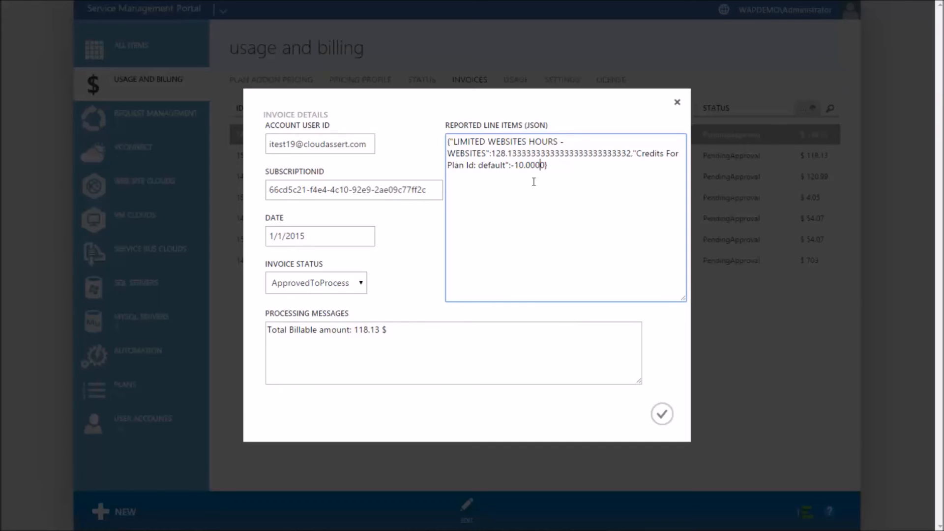
left_click(661, 414)
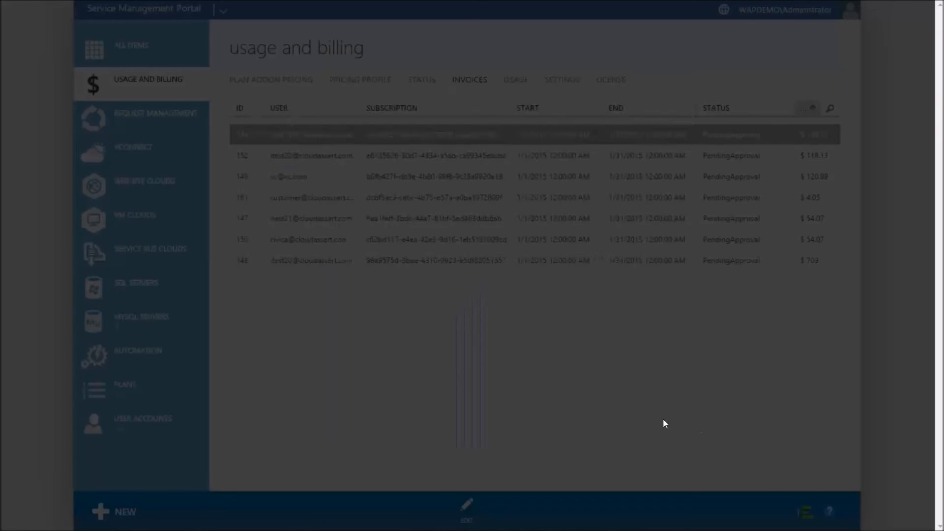
left_click(732, 398)
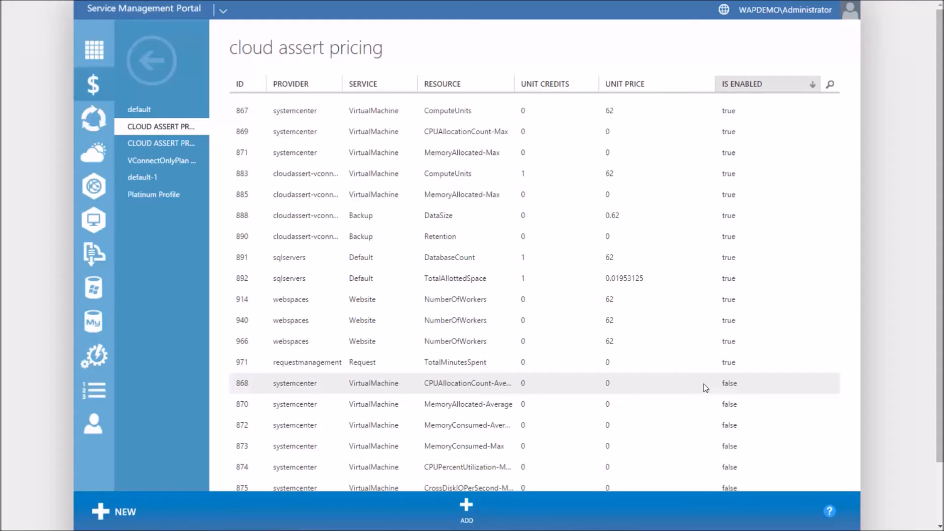
Switch to the tenant portal's usage and billing overview and examine the credits usage, per-resource charges and current bill amount
key("alt+Tab")
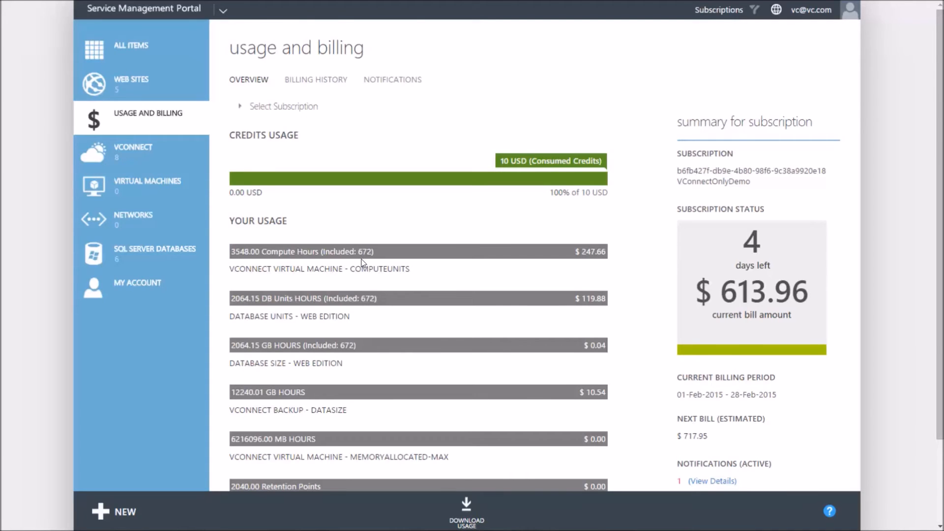
scroll(361, 261, "down", 2)
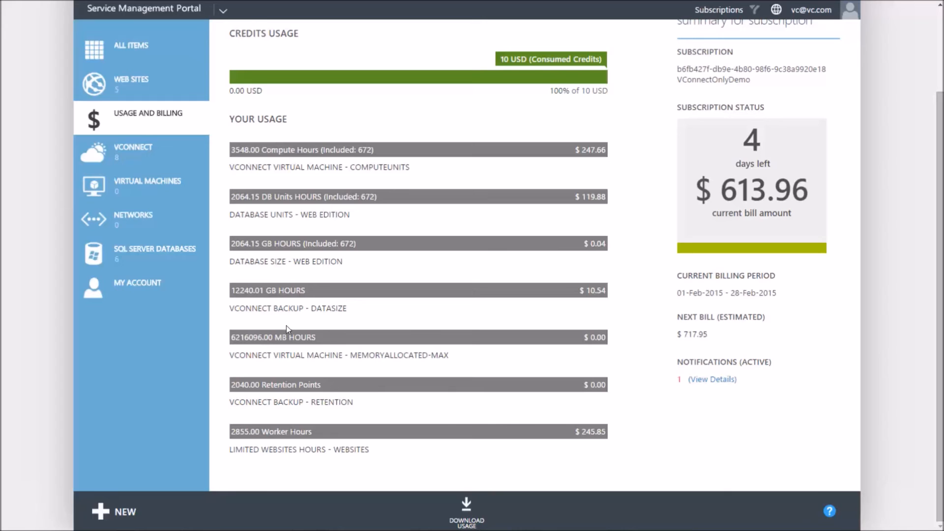
scroll(290, 323, "up", 2)
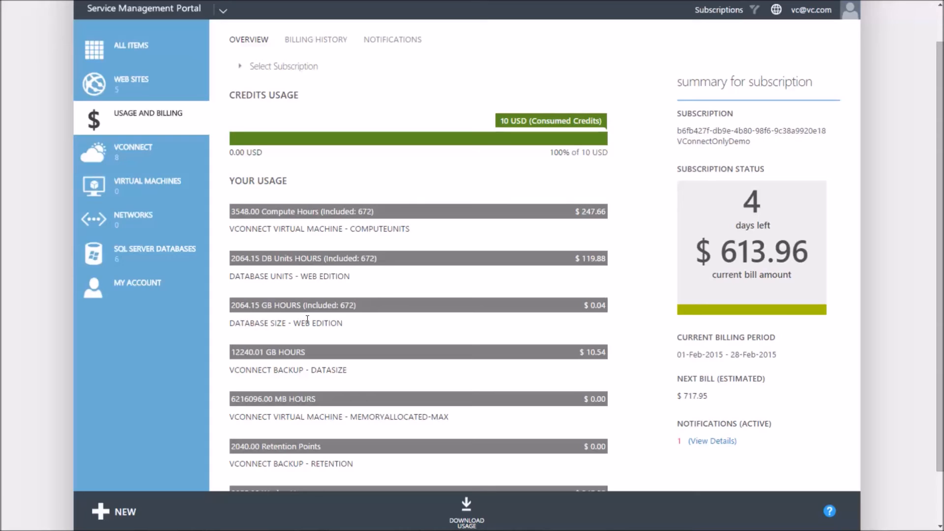
left_click_drag(582, 211, 605, 213)
left_click(593, 250)
left_click_drag(699, 251, 808, 260)
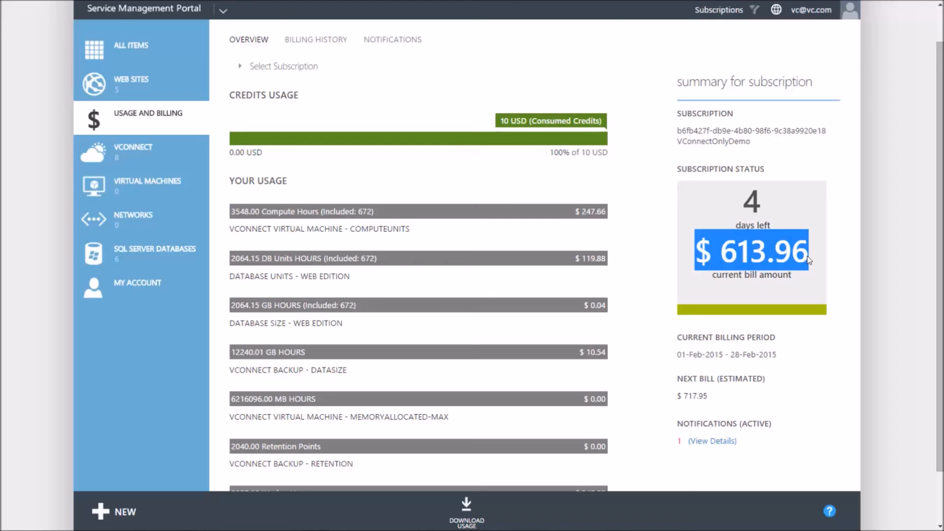
left_click(776, 267)
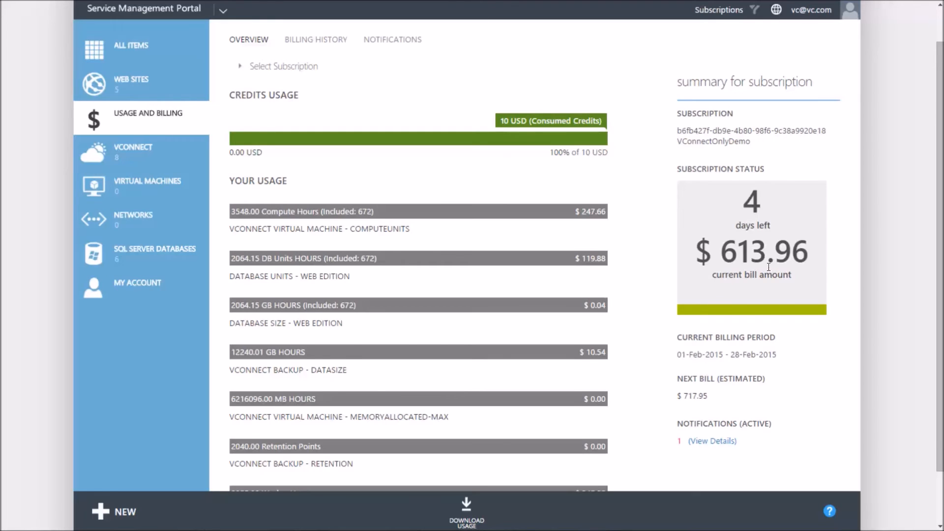
View the usage overview of the third and fourth listed subscriptions, then reselect the second one and collapse the subscription list
scroll(767, 266, "up", 1)
left_click(302, 107)
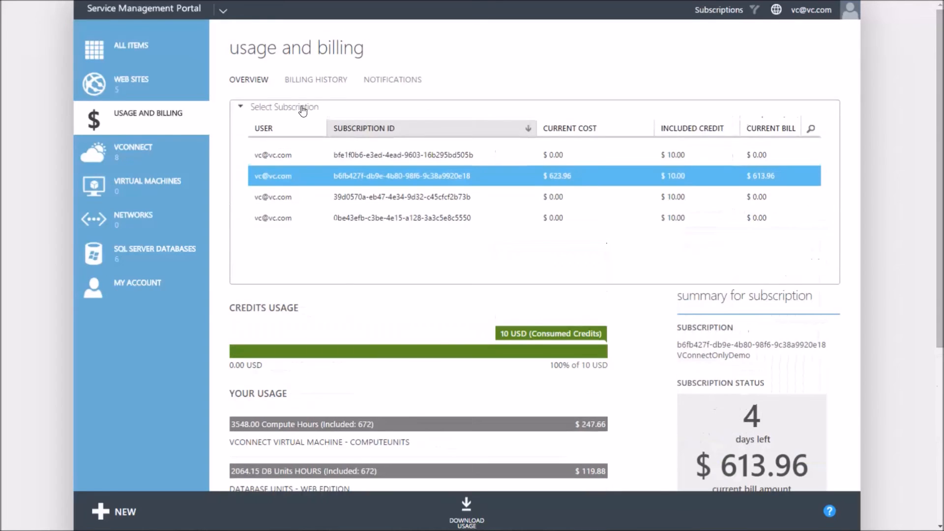
left_click(618, 200)
left_click(613, 217)
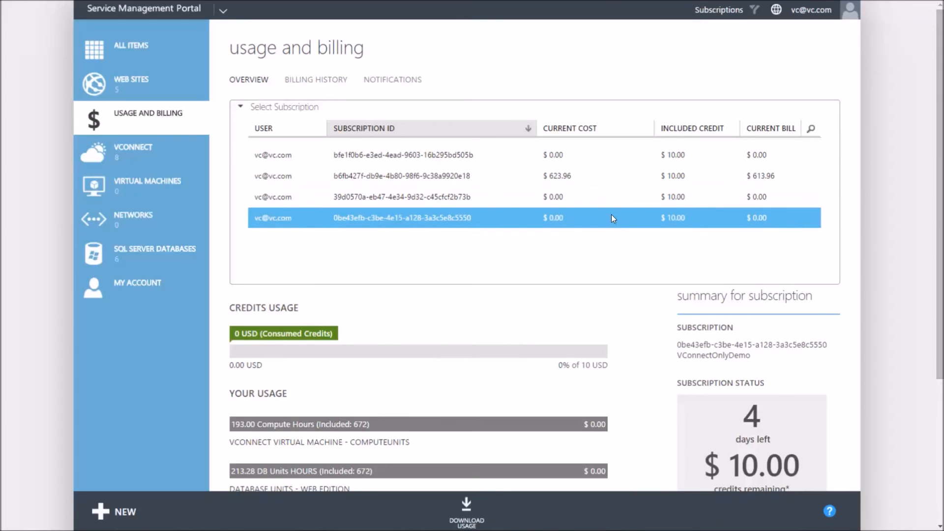
scroll(617, 216, "down", 3)
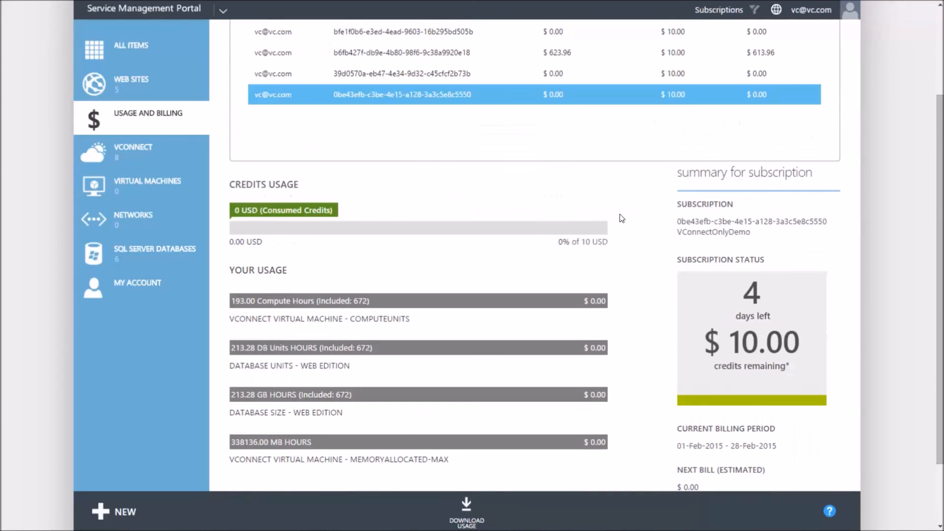
scroll(620, 216, "down", 2)
scroll(620, 217, "up", 5)
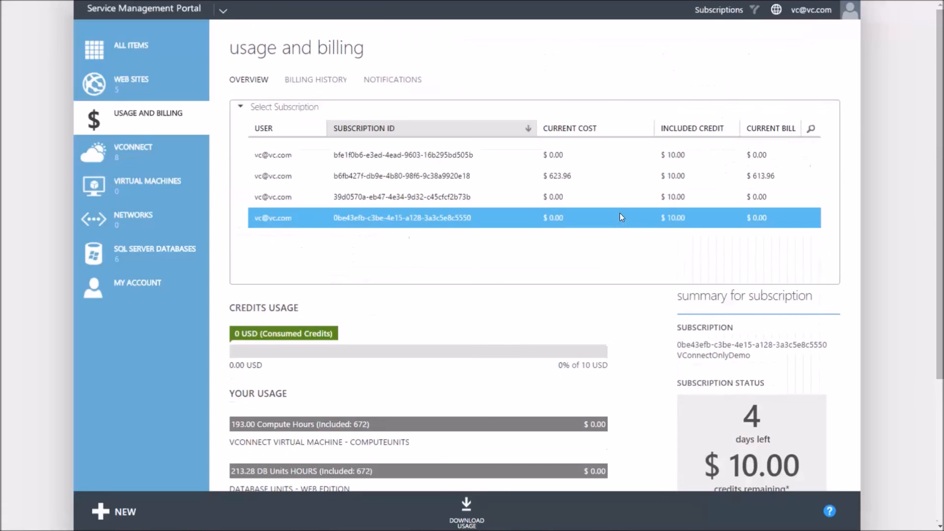
left_click(588, 176)
left_click(293, 105)
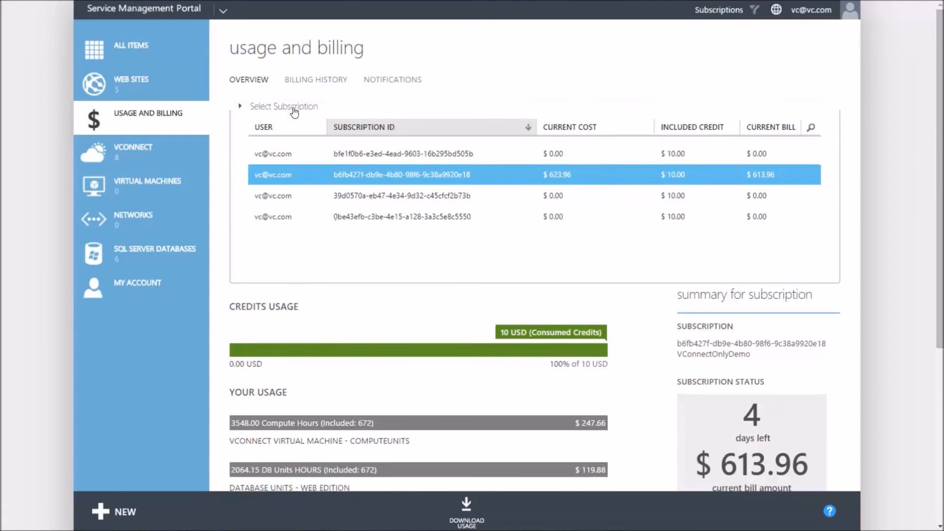
Review the selected subscription's usage breakdown and the active notifications in its summary
scroll(590, 221, "down", 1)
scroll(594, 221, "down", 1)
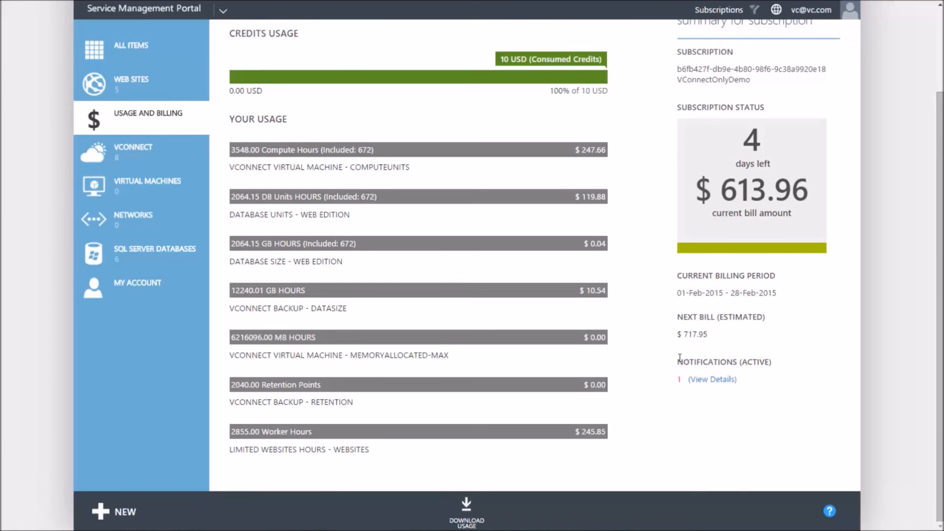
left_click_drag(682, 361, 766, 362)
left_click(809, 380)
scroll(721, 307, "up", 2)
scroll(717, 303, "up", 1)
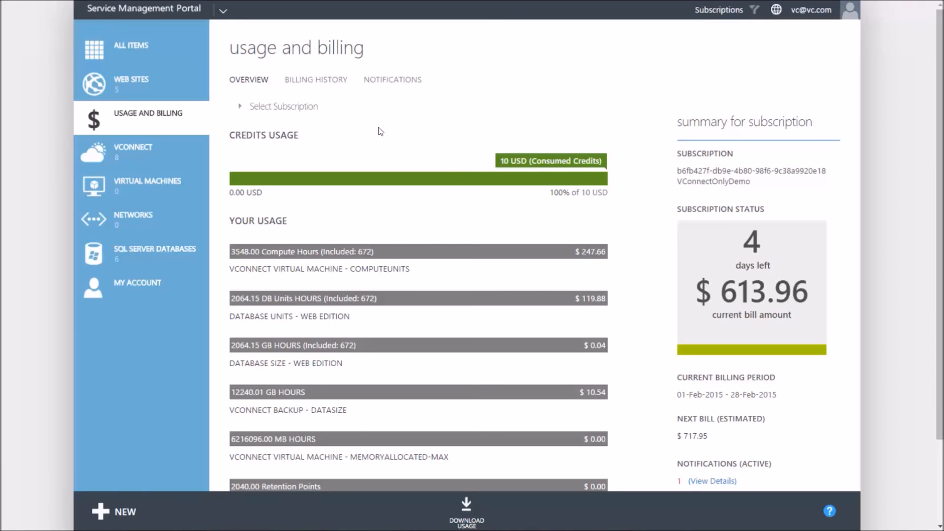
Download the current period's usage from the billing history, and check the history of the second and third subscriptions before reselecting the first
left_click(322, 85)
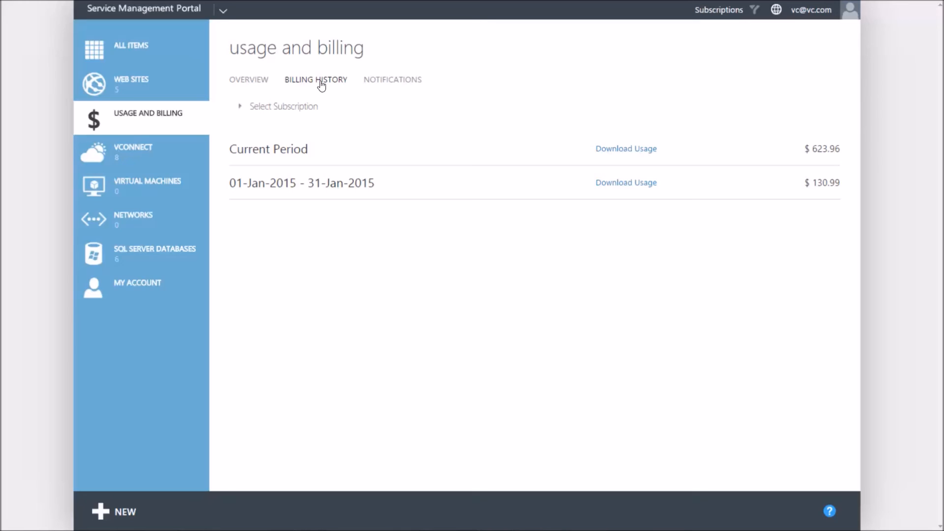
left_click(621, 153)
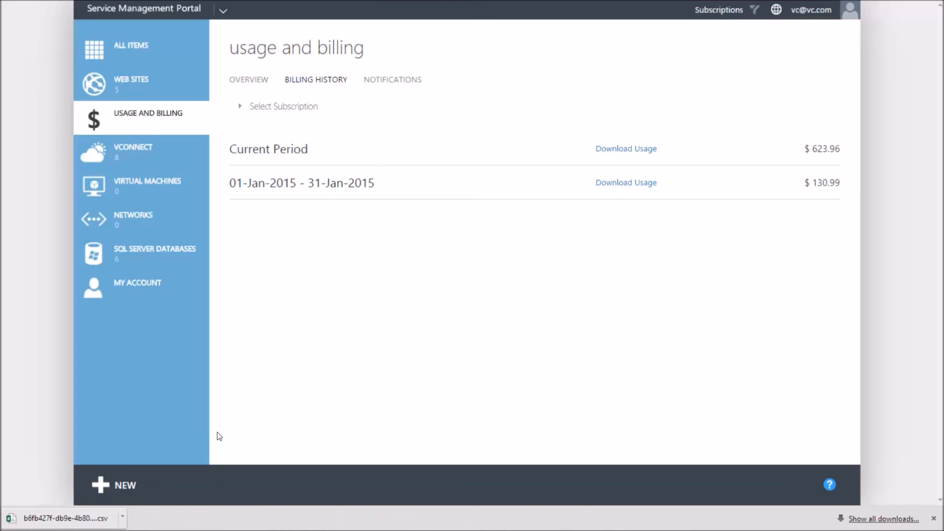
left_click(301, 109)
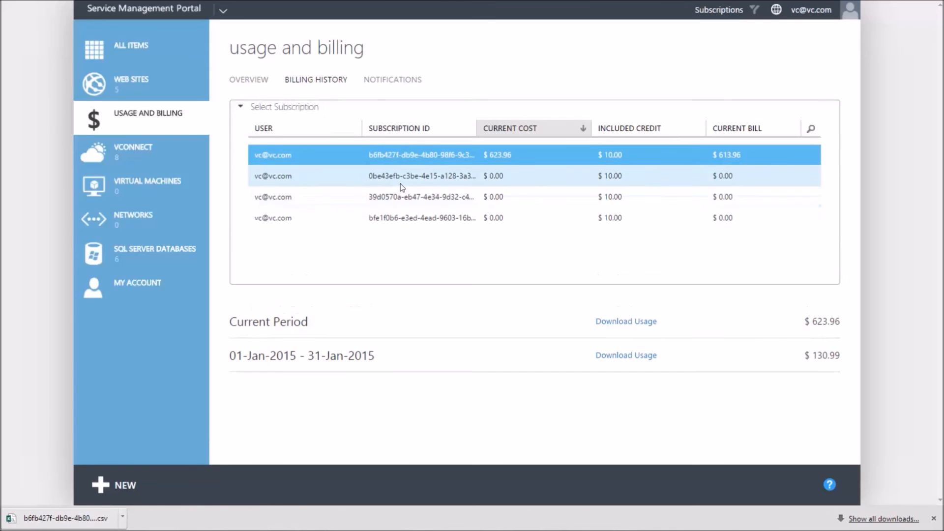
left_click(400, 185)
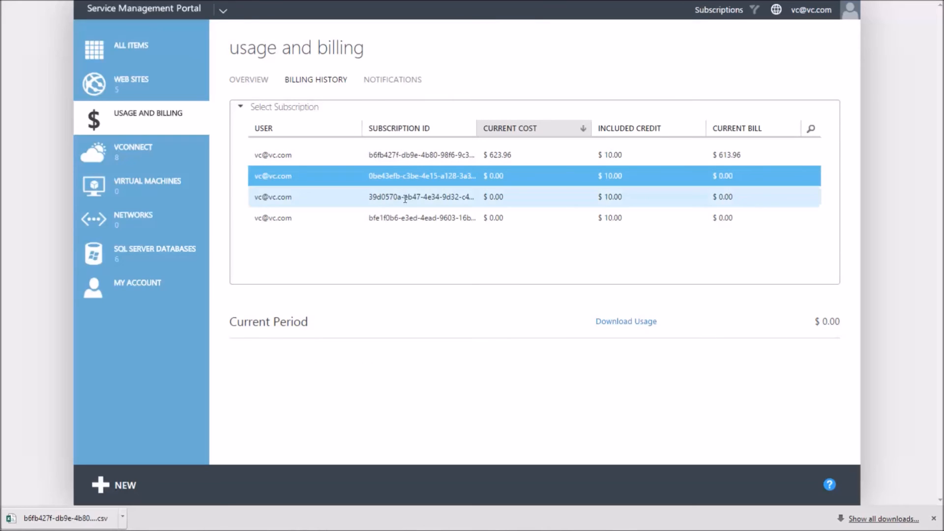
left_click(404, 197)
left_click(400, 160)
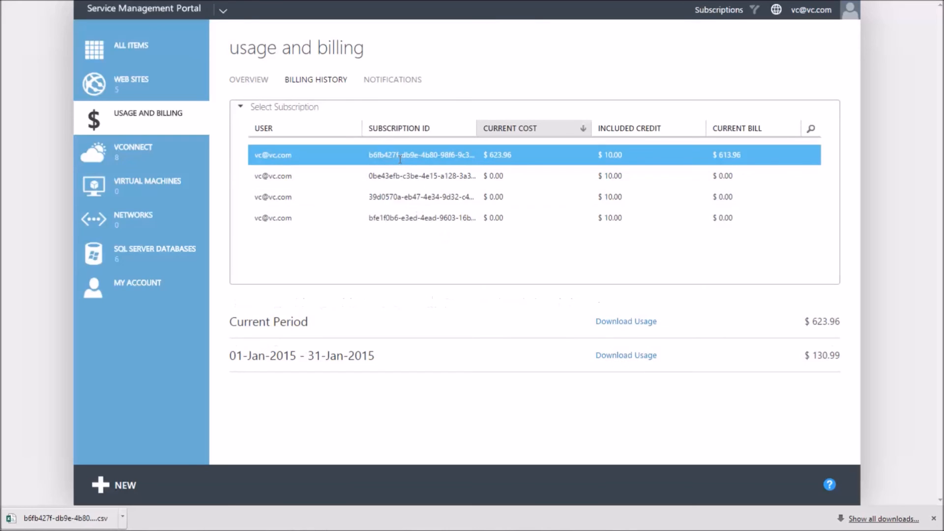
left_click(327, 83)
Open the downloaded usage CSV in Excel and widen the SubscriptionId, ResourceName, ResourceId and Date columns
left_click(76, 517)
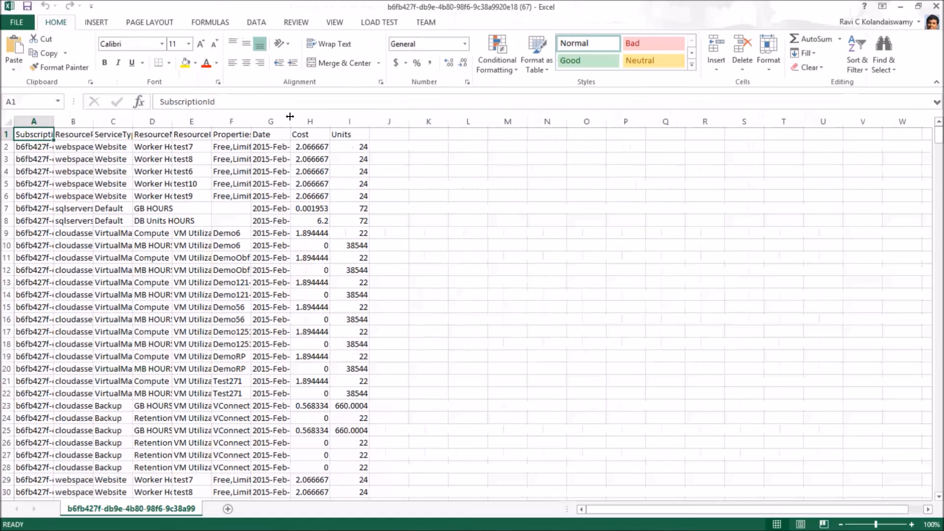
left_click_drag(53, 123, 107, 129)
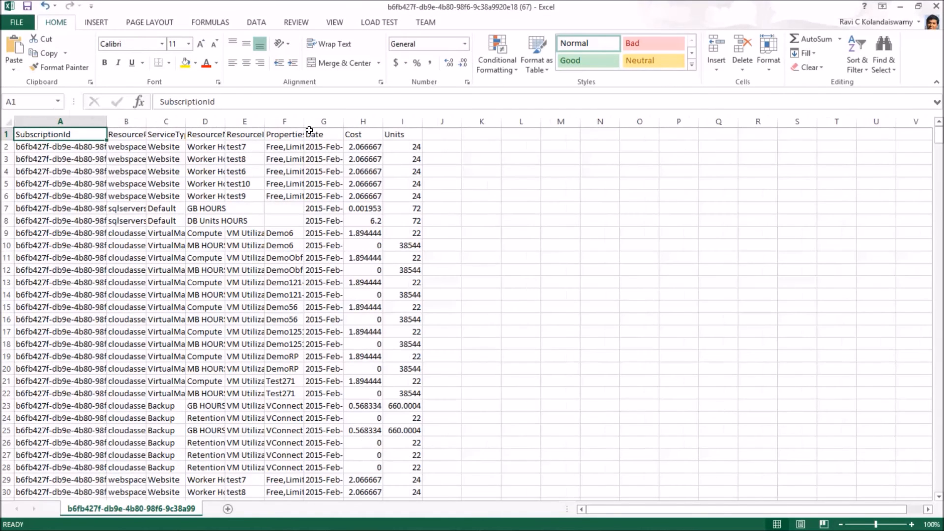
left_click_drag(226, 121, 369, 119)
left_click(291, 148)
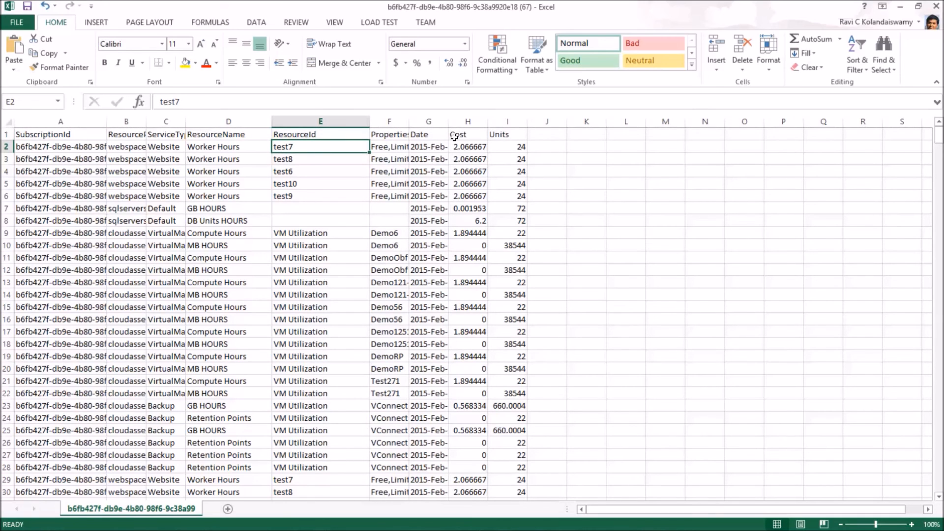
left_click_drag(449, 121, 492, 121)
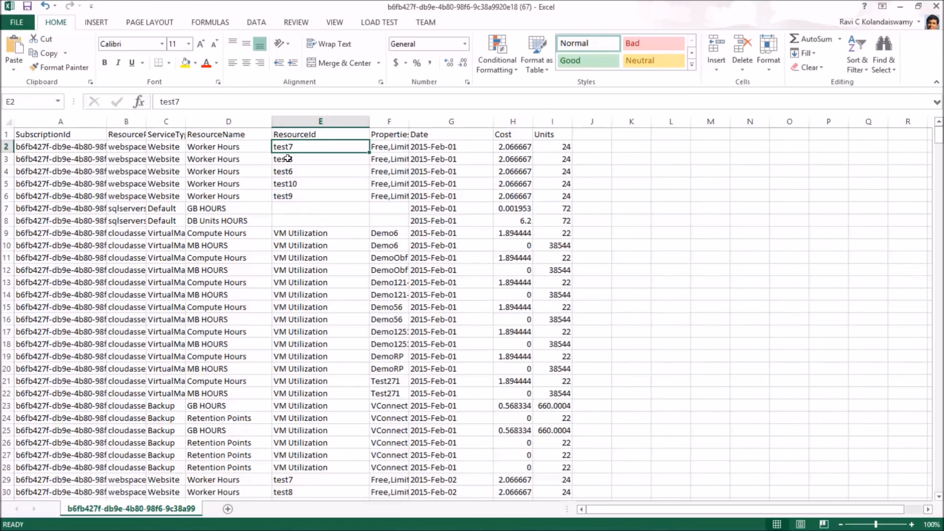
Inspect the date, units and cost of the first usage record in the spreadsheet
left_click(440, 147)
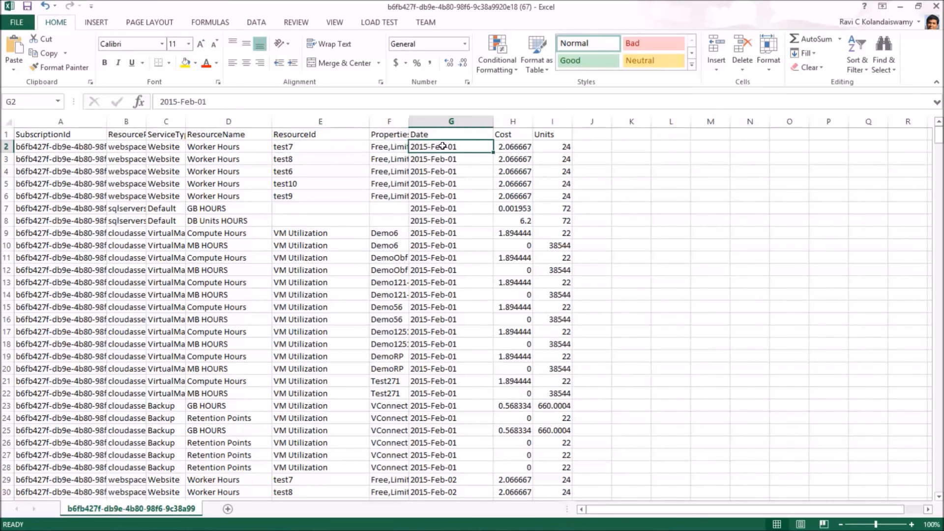
left_click(543, 142)
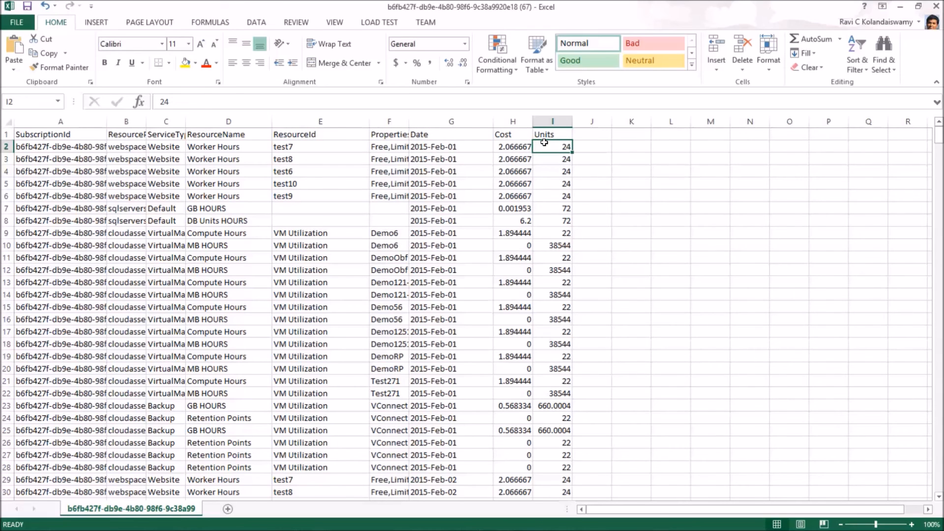
left_click(515, 147)
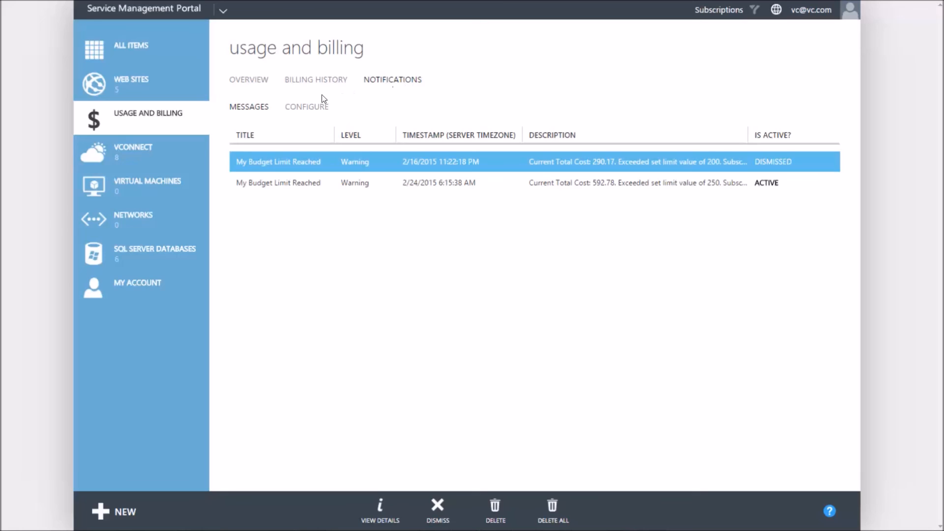
Compare the two budget notifications, open the details of the active My Budget Limit Reached warning, and highlight the exceeded limit in its description
left_click(384, 182)
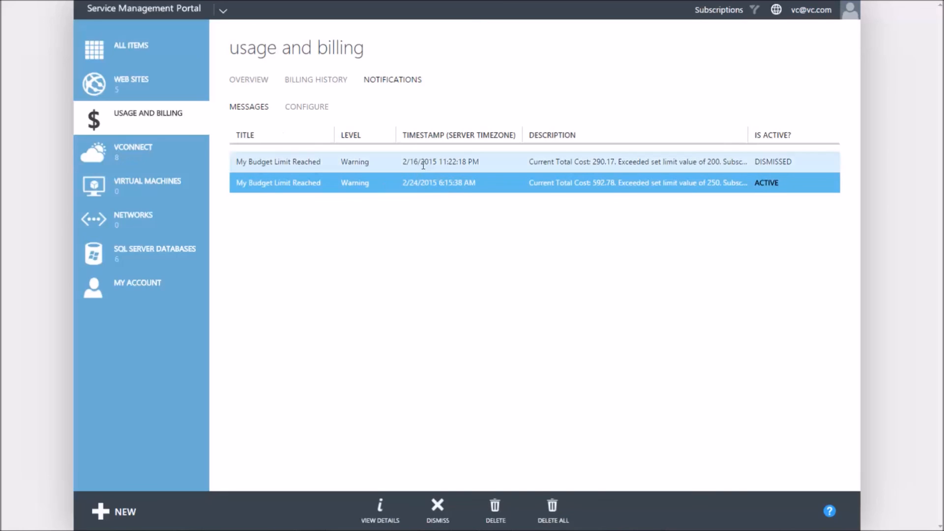
left_click(447, 163)
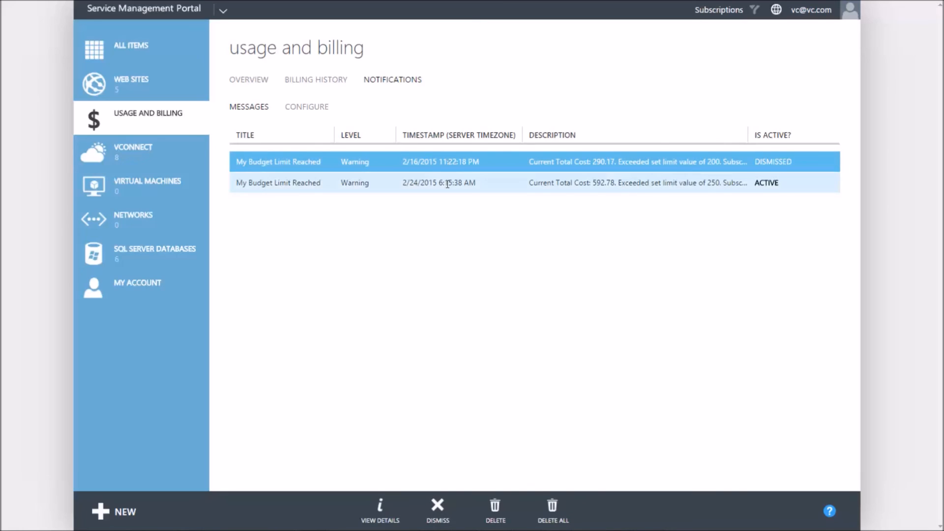
left_click(611, 181)
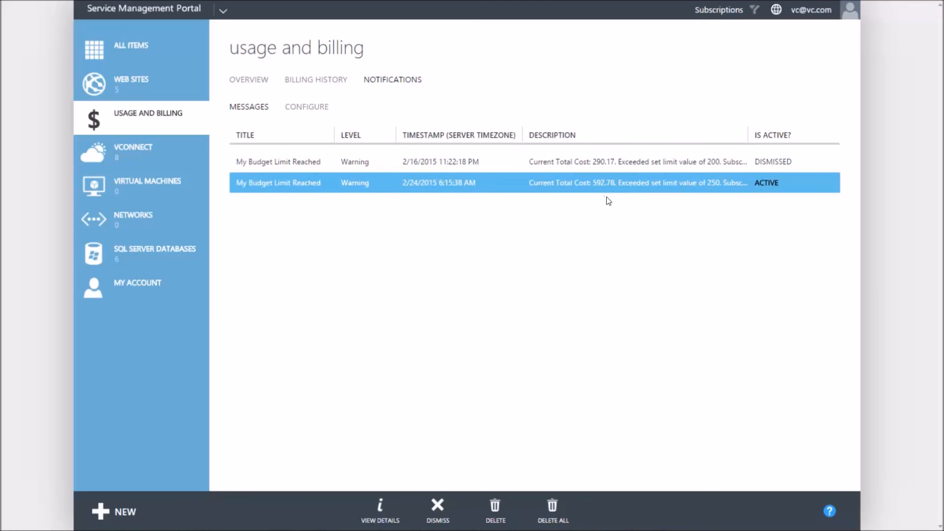
left_click(386, 503)
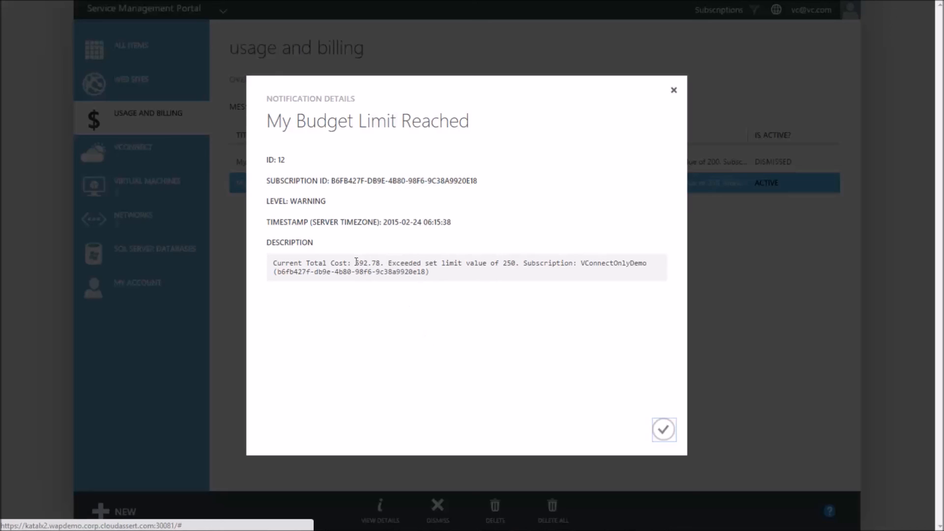
left_click_drag(356, 261, 511, 265)
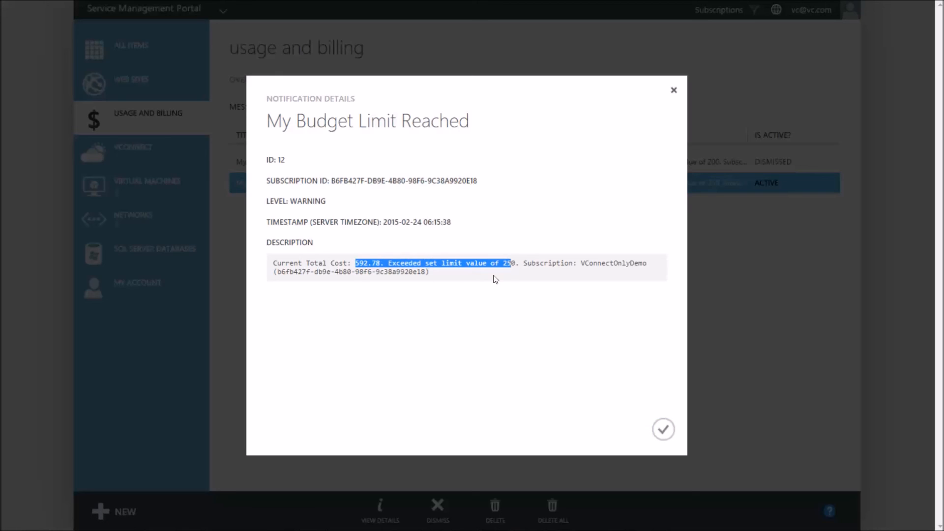
Close the notification details and open the configuration of the notification rules
left_click(495, 278)
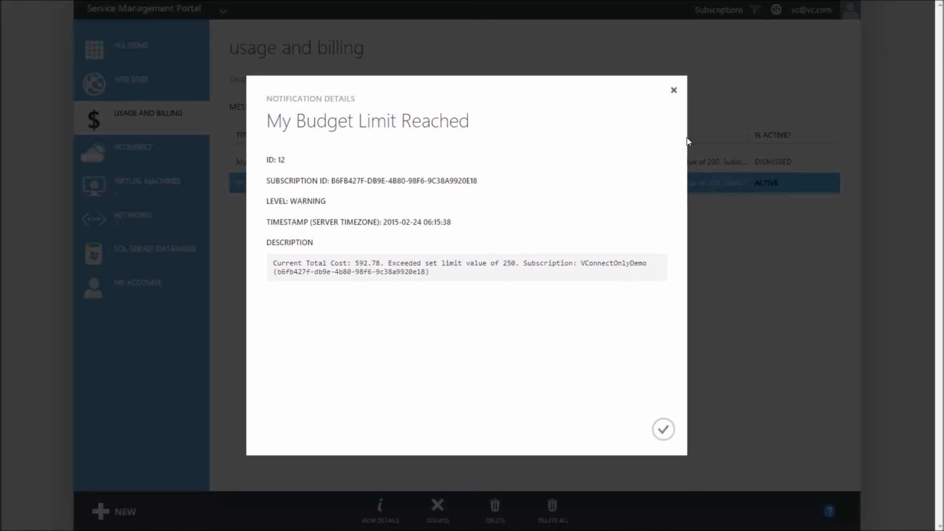
left_click(673, 90)
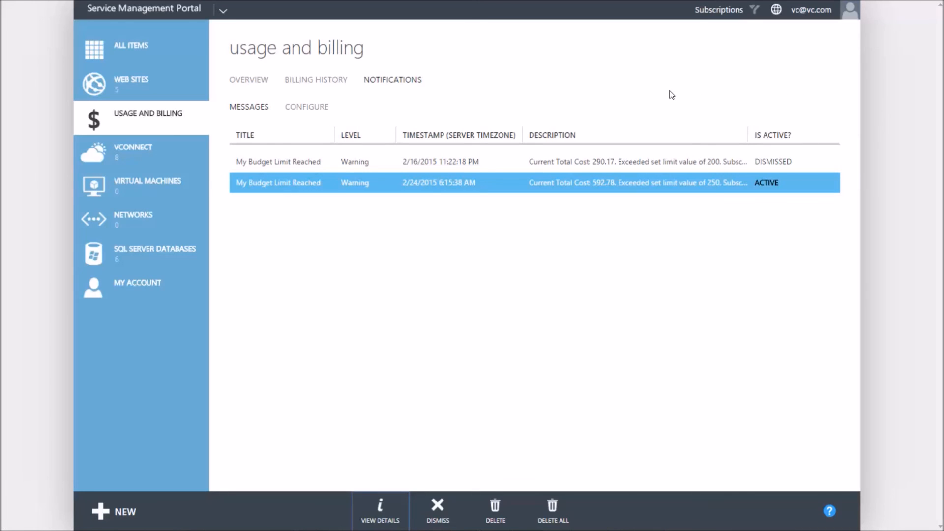
left_click(308, 105)
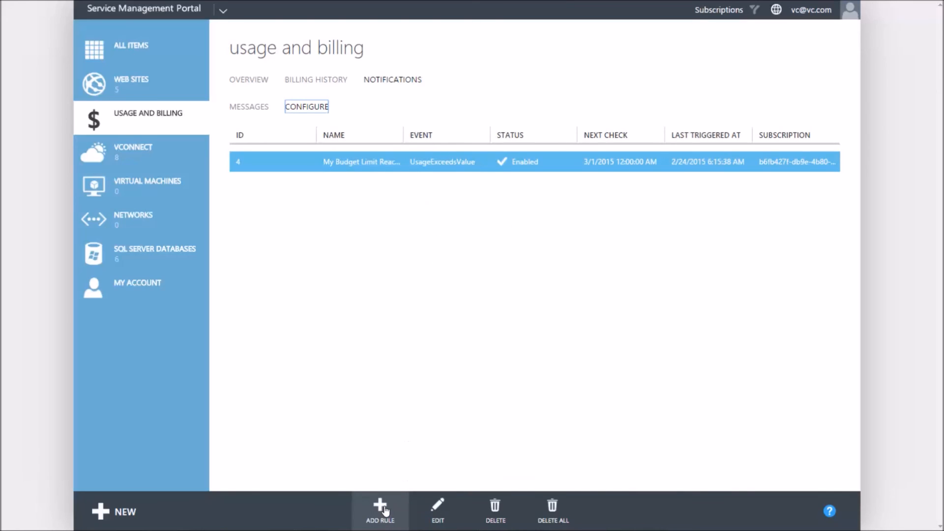
Edit the My Budget Limit Reached notification rule to set its limit value to 700, save it and dismiss the confirmation
left_click(446, 521)
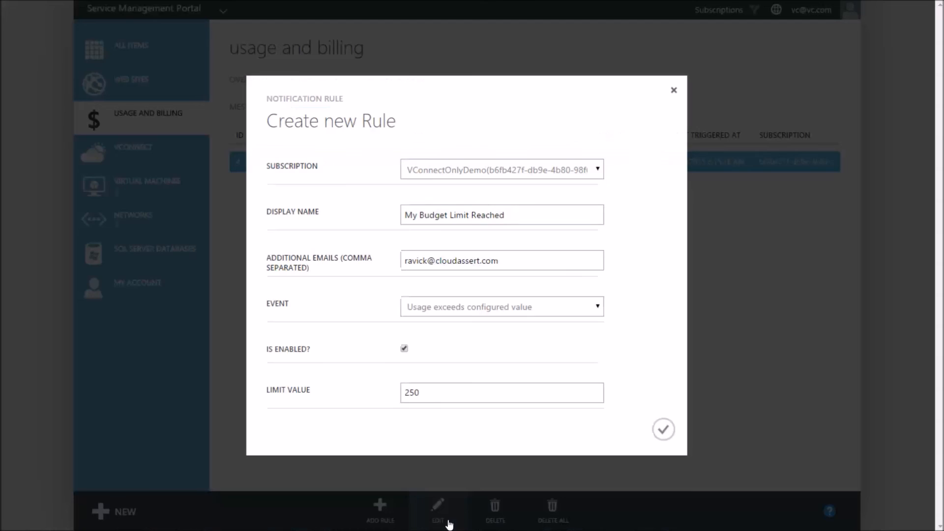
left_click_drag(440, 392, 391, 393)
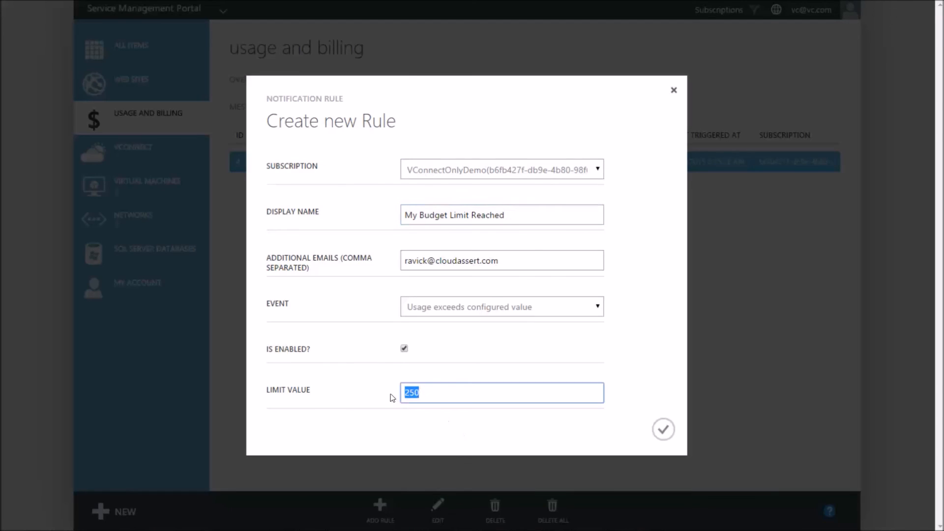
type("700")
left_click(662, 429)
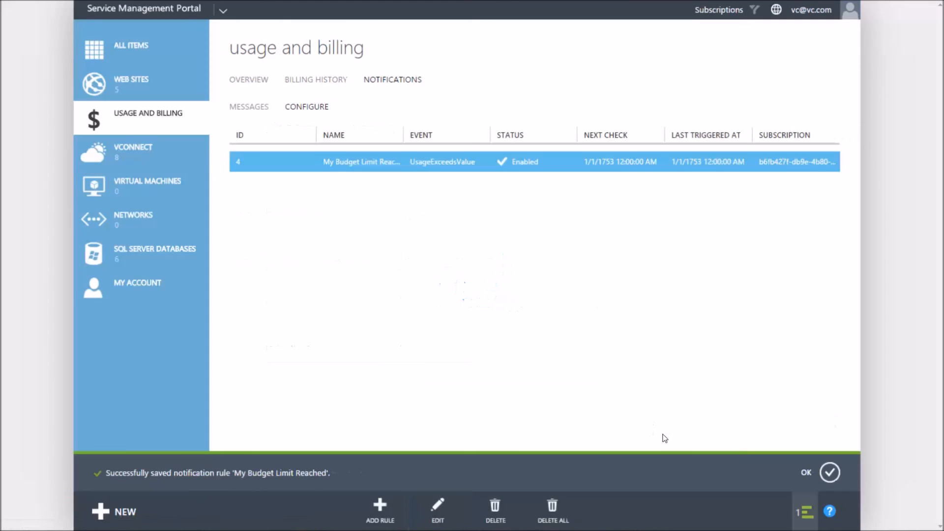
left_click(805, 473)
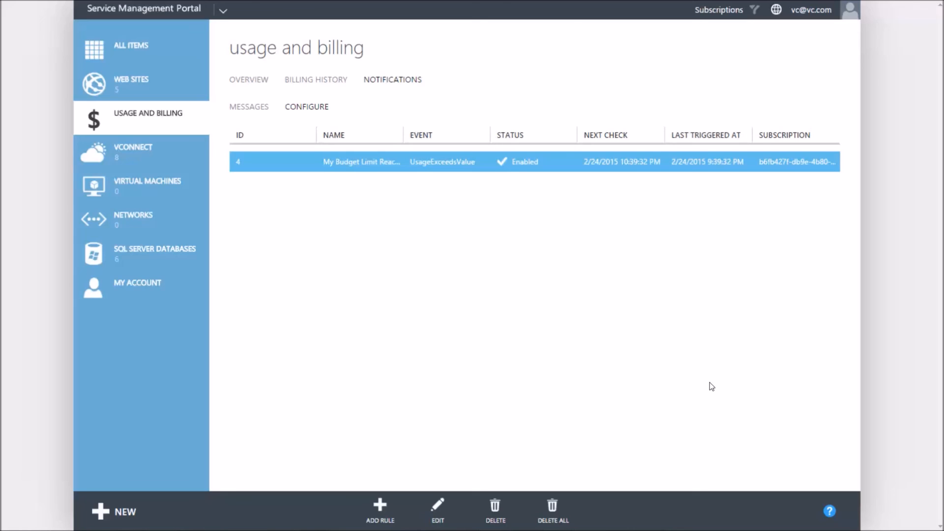
key("alt+Tab")
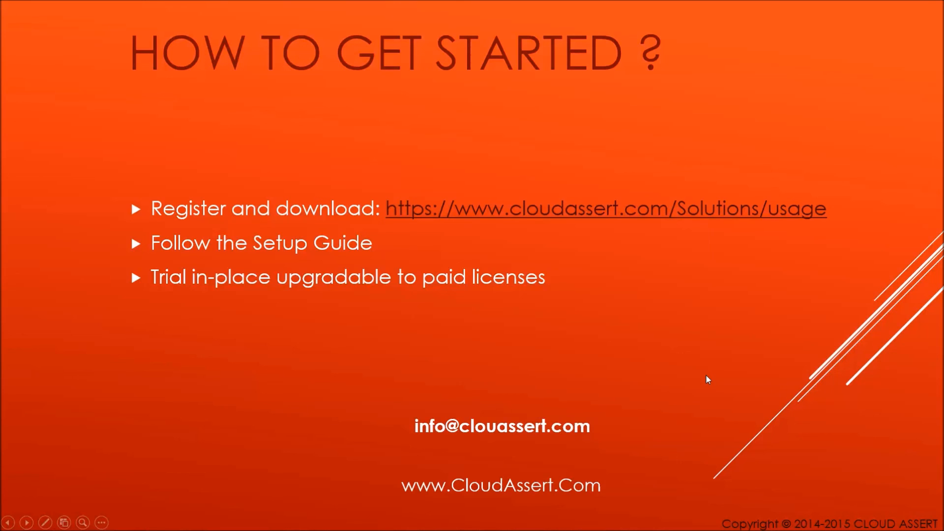